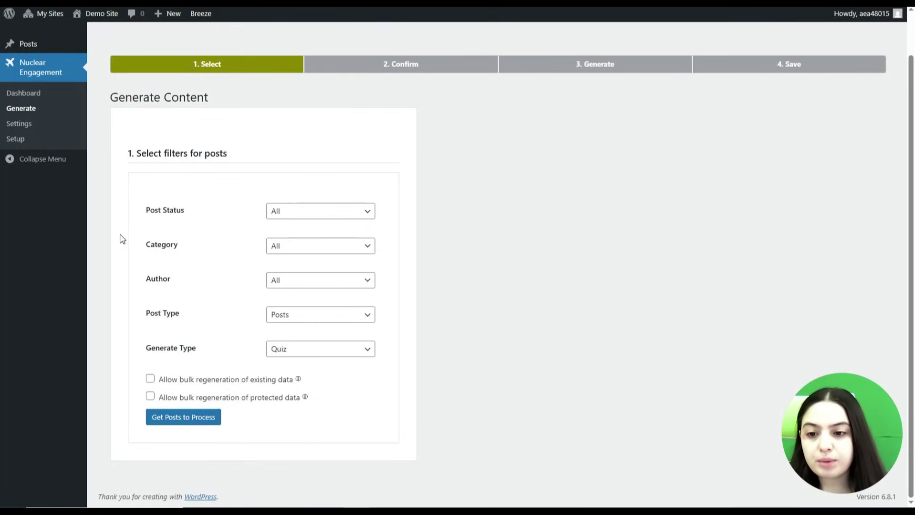
Leave the post status, category and author filters set to All
{"action": "left_click", "coordinate": [305, 214]}
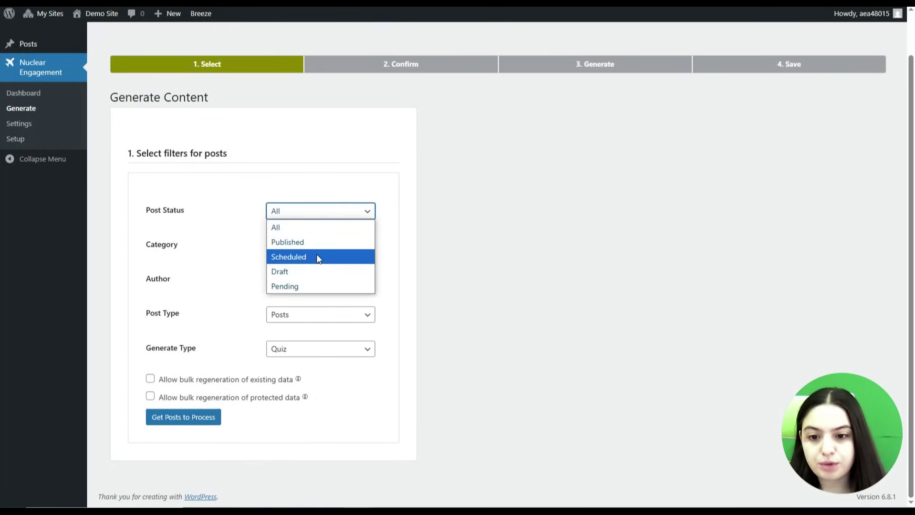
{"action": "left_click", "coordinate": [228, 237]}
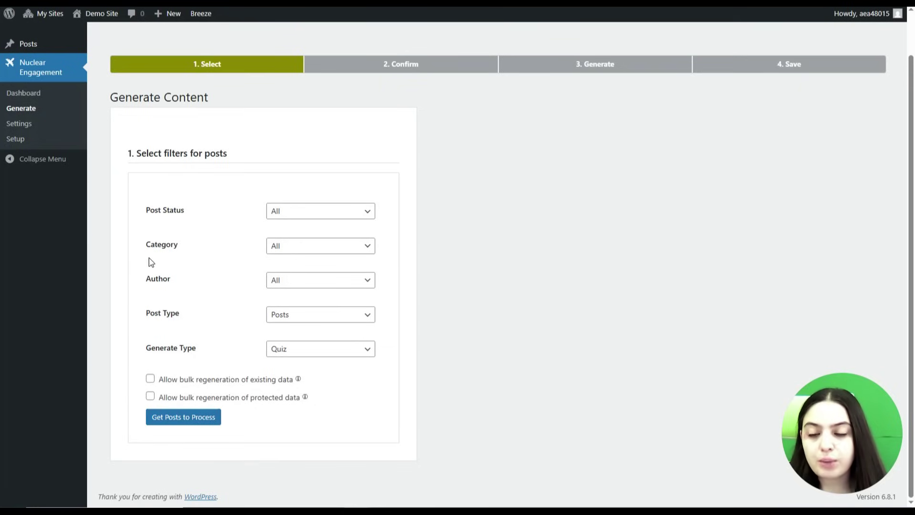
{"action": "left_click", "coordinate": [292, 254]}
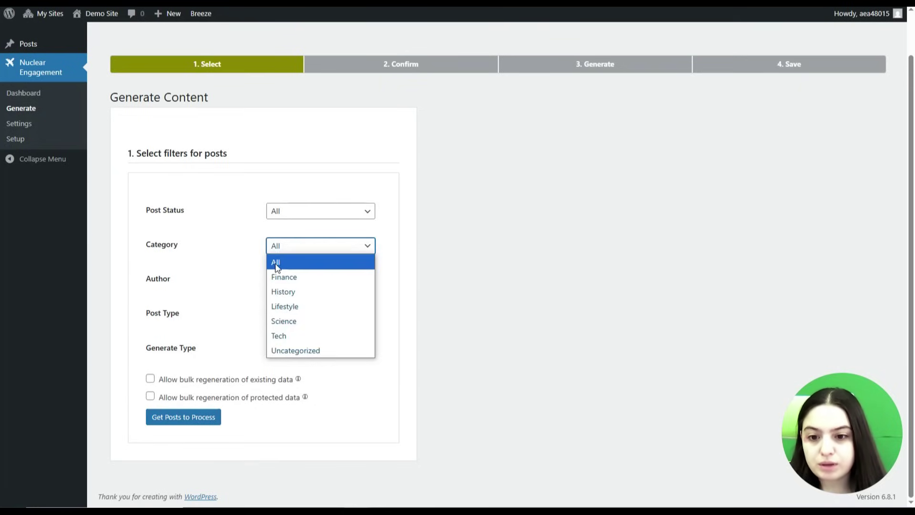
{"action": "left_click", "coordinate": [272, 265]}
{"action": "left_click", "coordinate": [272, 263]}
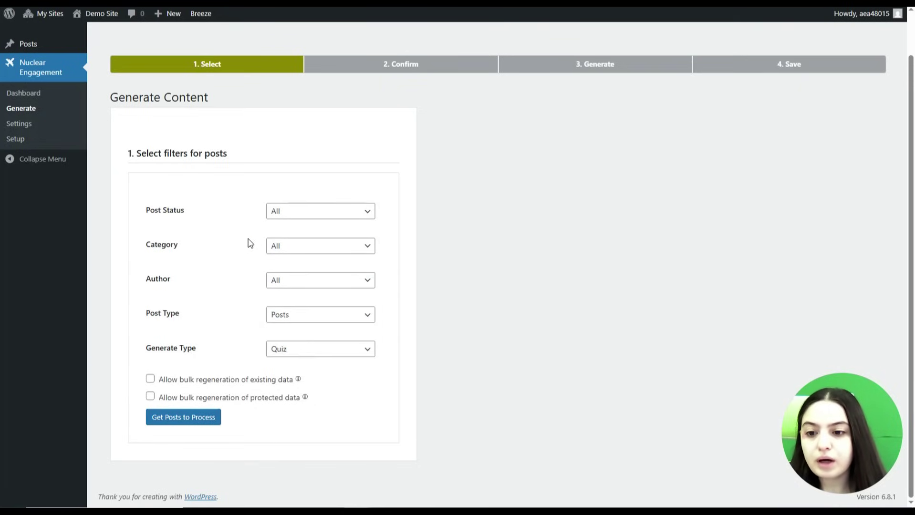
{"action": "left_click", "coordinate": [290, 282]}
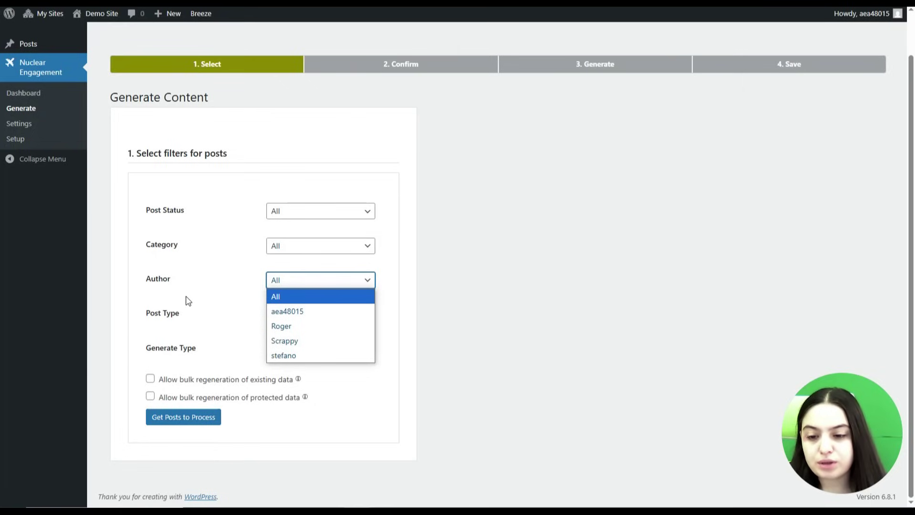
{"action": "left_click", "coordinate": [287, 297]}
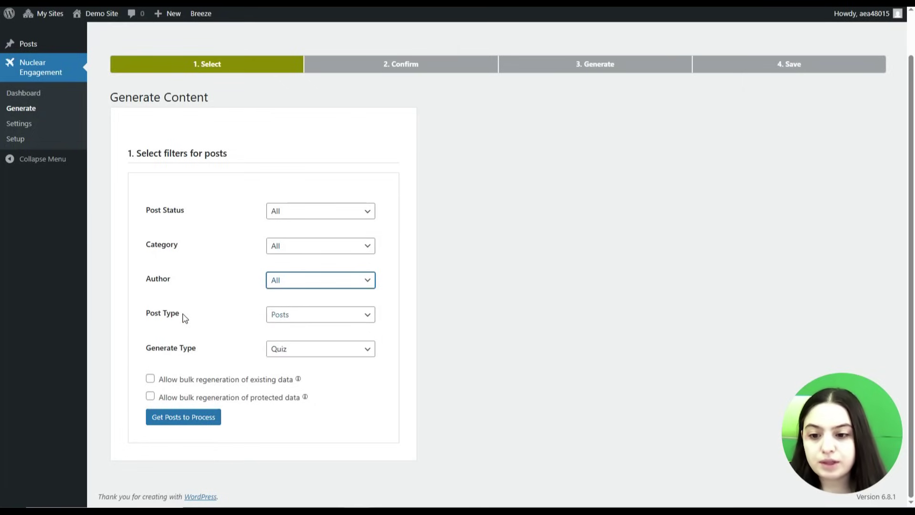
Keep post type Posts and Generate Type Quiz, then fetch the matching posts to process
{"action": "left_click", "coordinate": [271, 314]}
{"action": "left_click", "coordinate": [241, 340]}
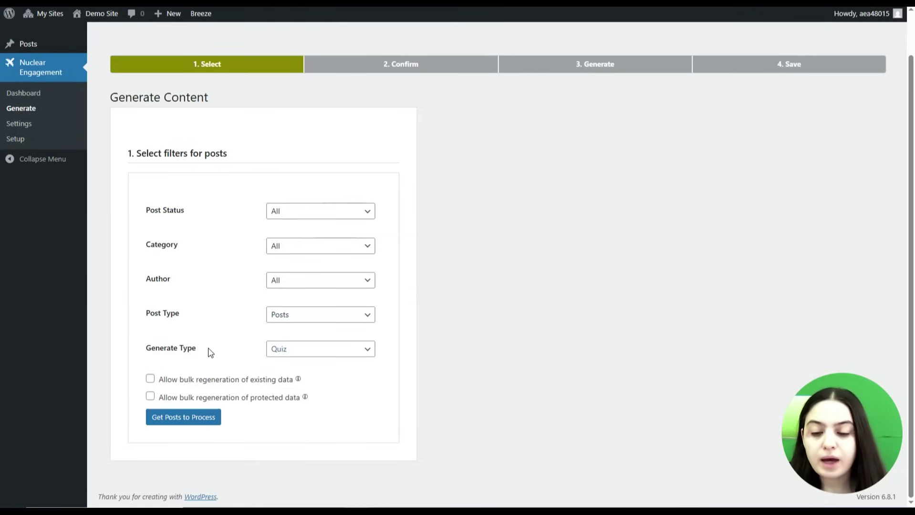
{"action": "left_click", "coordinate": [276, 350]}
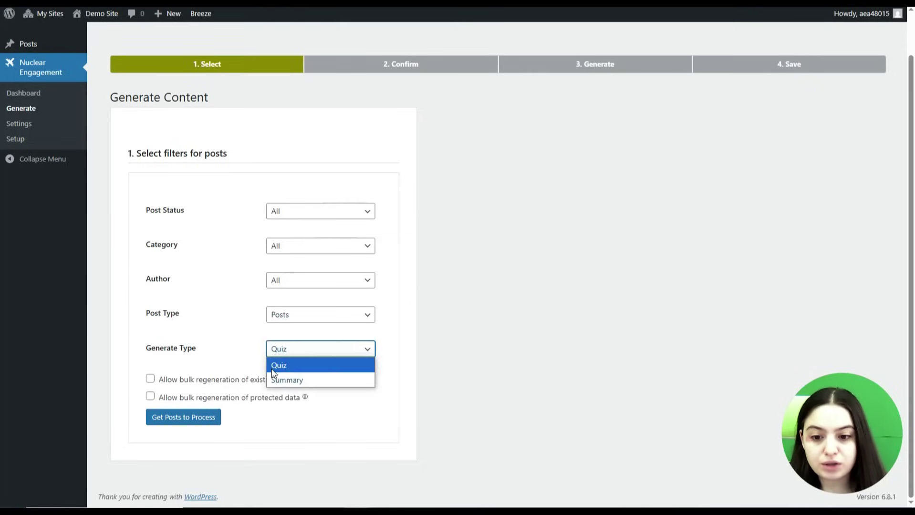
{"action": "left_click", "coordinate": [272, 365]}
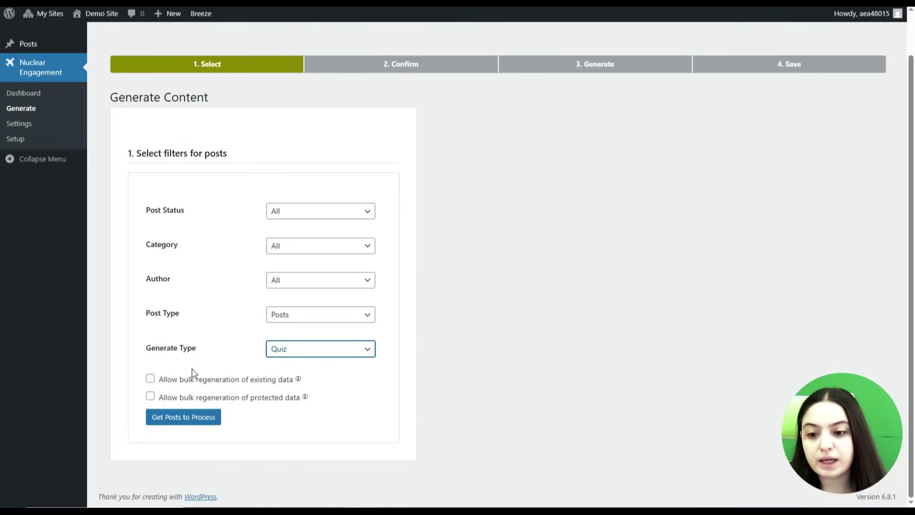
{"action": "left_click", "coordinate": [198, 424]}
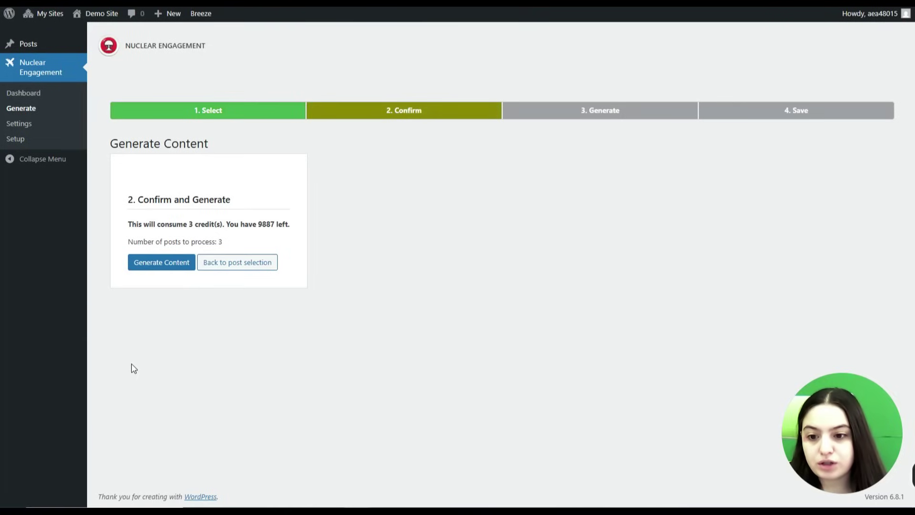
Generate quizzes for the 3 posts and wait until all are processed successfully
{"action": "left_click", "coordinate": [163, 268]}
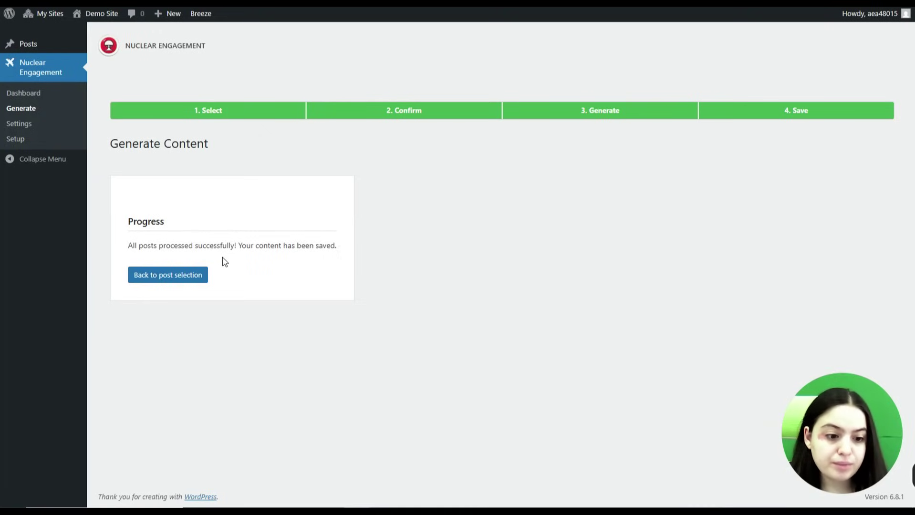
{"action": "mouse_move", "coordinate": [53, 47]}
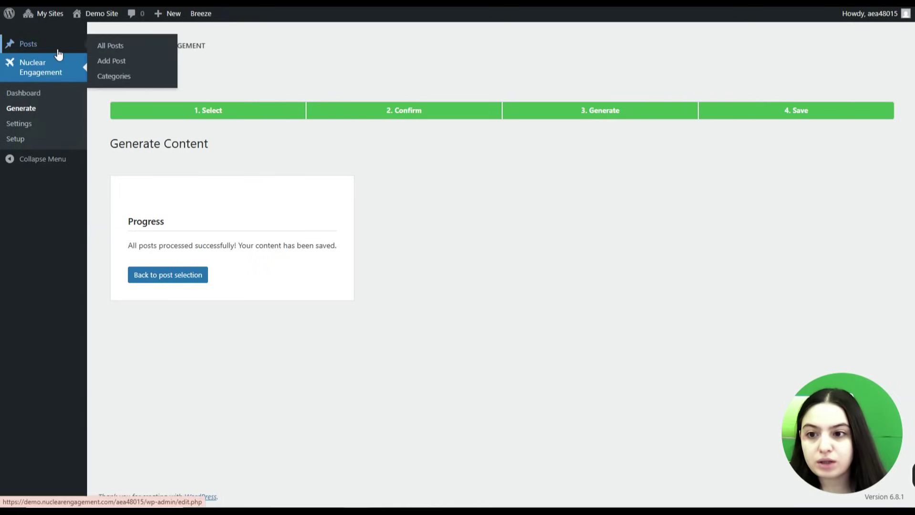
Open the "Why do cats purr?" post from All Posts and scroll down to its quiz
{"action": "left_click", "coordinate": [114, 48]}
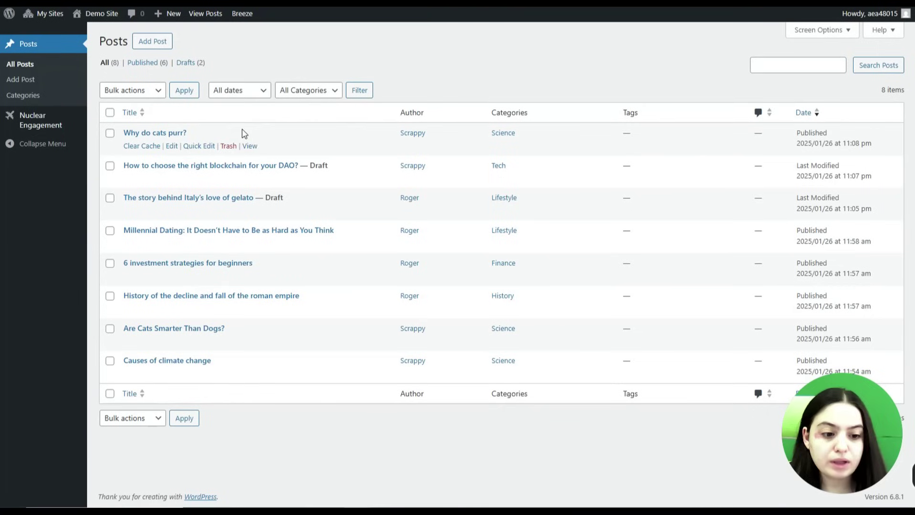
{"action": "left_click", "coordinate": [181, 134]}
{"action": "scroll", "coordinate": [109, 344], "scroll_direction": "down", "scroll_amount": 3}
{"action": "scroll", "coordinate": [93, 376], "scroll_direction": "down", "scroll_amount": 10}
{"action": "scroll", "coordinate": [55, 365], "scroll_direction": "down", "scroll_amount": 5}
{"action": "scroll", "coordinate": [63, 372], "scroll_direction": "down", "scroll_amount": 1}
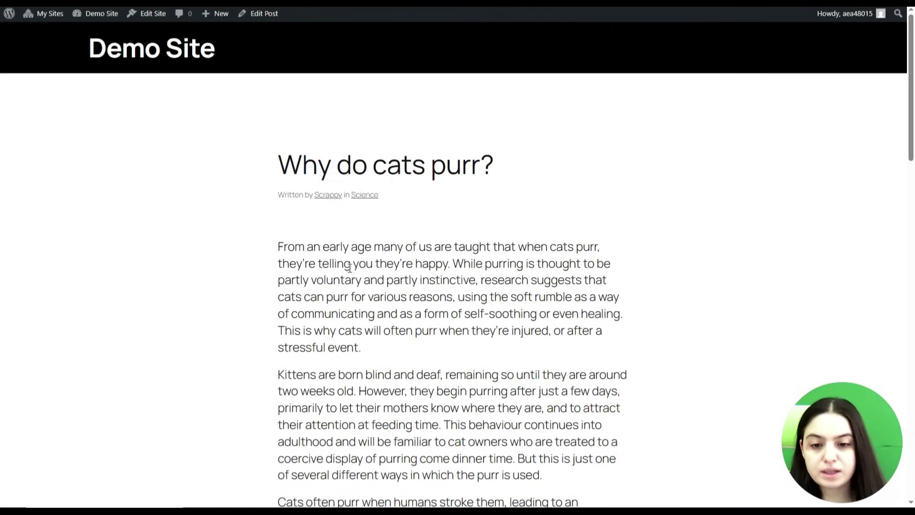
{"action": "scroll", "coordinate": [485, 201], "scroll_direction": "down", "scroll_amount": 5}
{"action": "scroll", "coordinate": [485, 201], "scroll_direction": "down", "scroll_amount": 14}
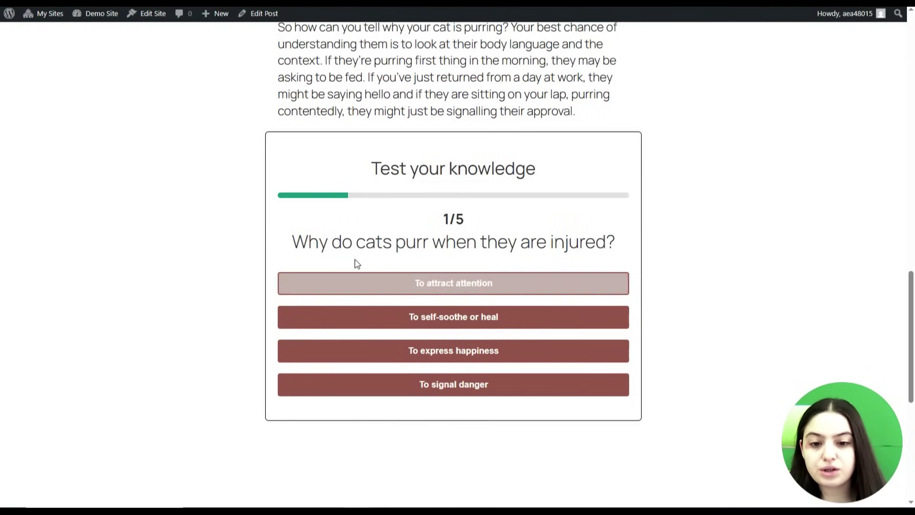
Answer all five quiz questions and finish the quiz to see the 1 / 5 score
{"action": "left_click", "coordinate": [413, 290]}
{"action": "scroll", "coordinate": [454, 334], "scroll_direction": "down", "scroll_amount": 2}
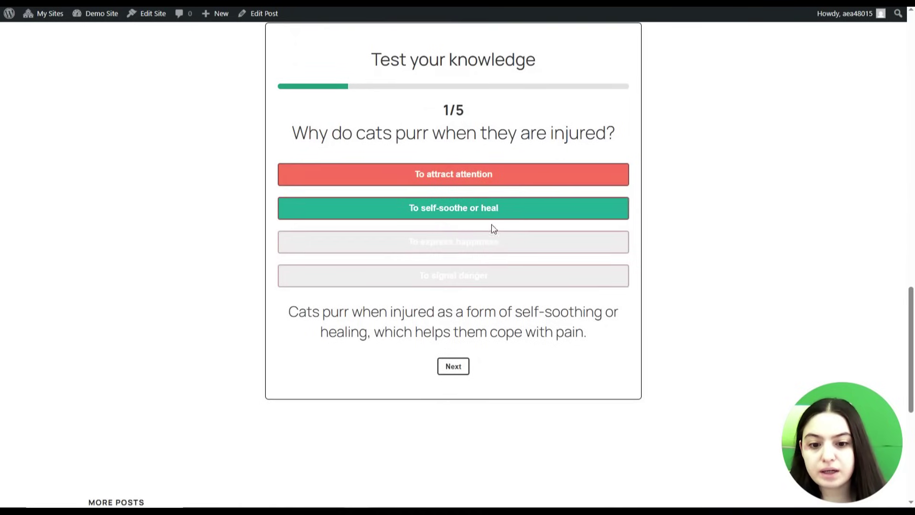
{"action": "left_click", "coordinate": [439, 366]}
{"action": "left_click", "coordinate": [439, 240]}
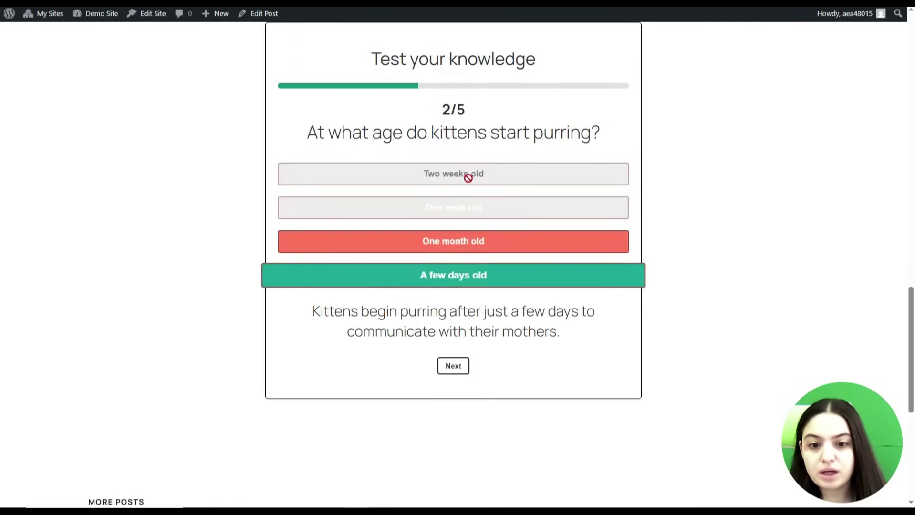
{"action": "left_click", "coordinate": [467, 370]}
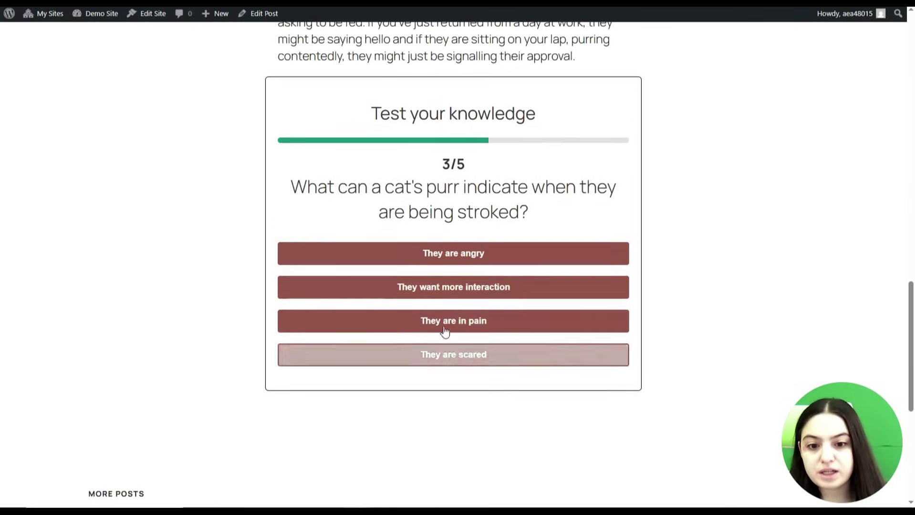
{"action": "left_click", "coordinate": [447, 287]}
{"action": "left_click", "coordinate": [441, 448]}
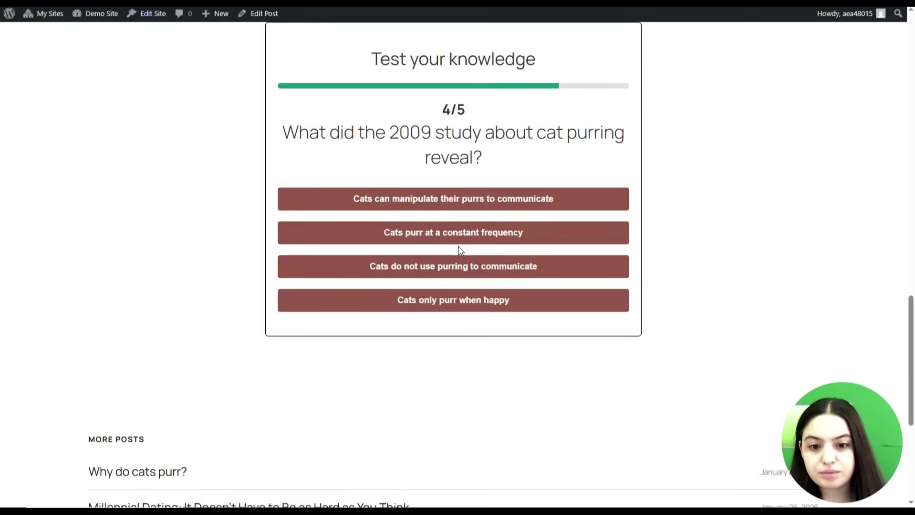
{"action": "left_click", "coordinate": [456, 266]}
{"action": "left_click", "coordinate": [451, 394]}
{"action": "left_click", "coordinate": [499, 233]}
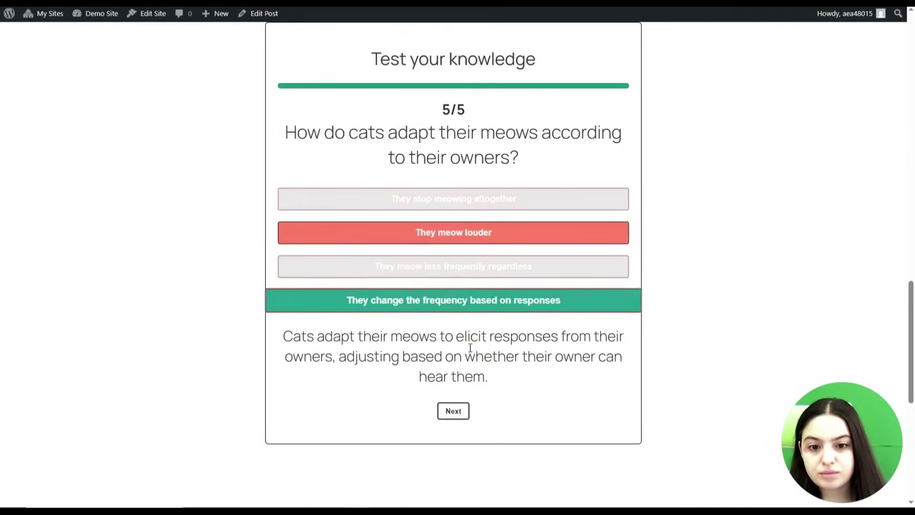
{"action": "left_click", "coordinate": [453, 410]}
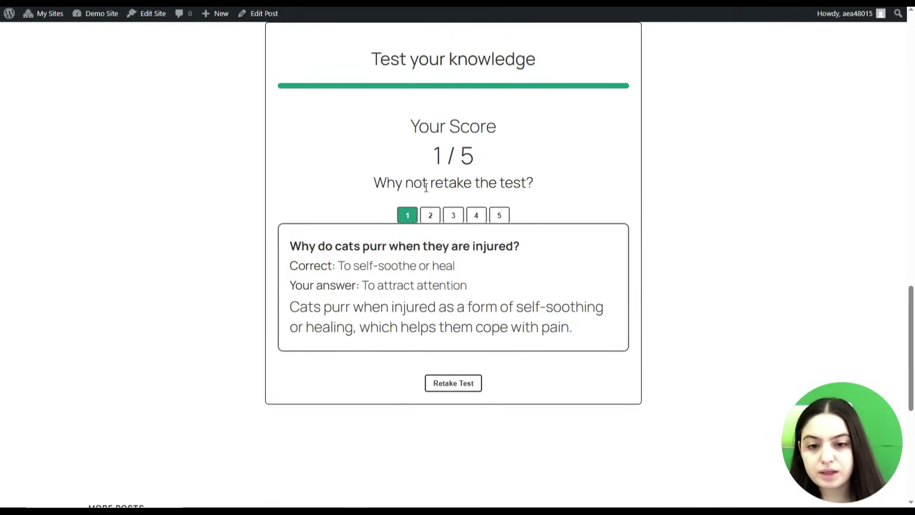
{"action": "scroll", "coordinate": [440, 199], "scroll_direction": "up", "scroll_amount": 1}
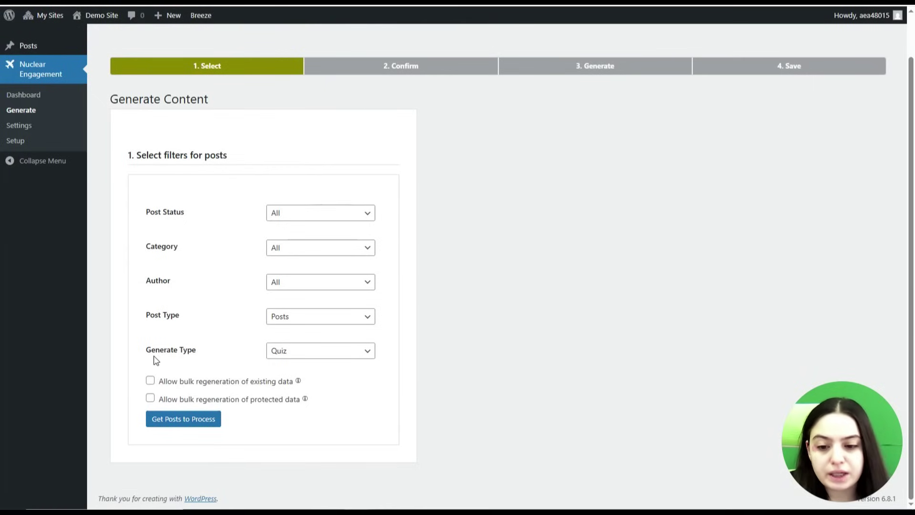
Enable bulk regeneration of existing data and fetch the 8 posts, costing 8 credits
{"action": "left_click", "coordinate": [149, 381]}
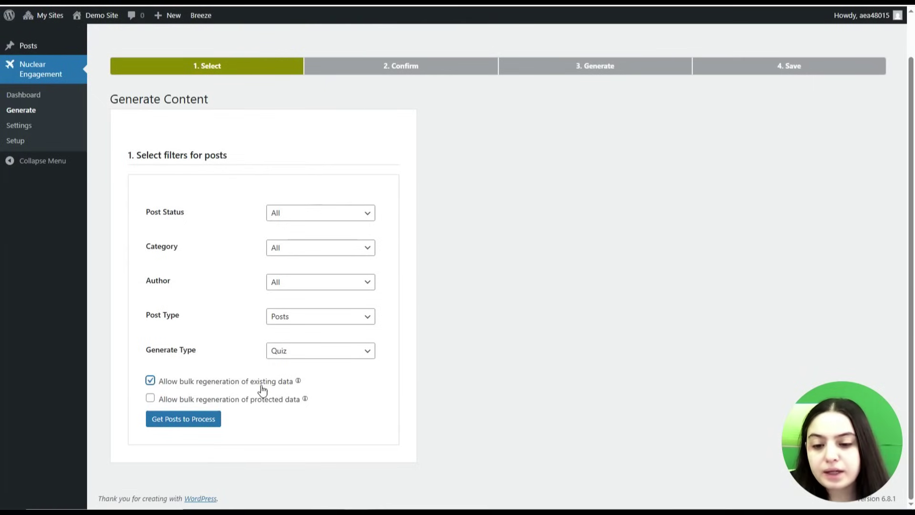
{"action": "mouse_move", "coordinate": [296, 386]}
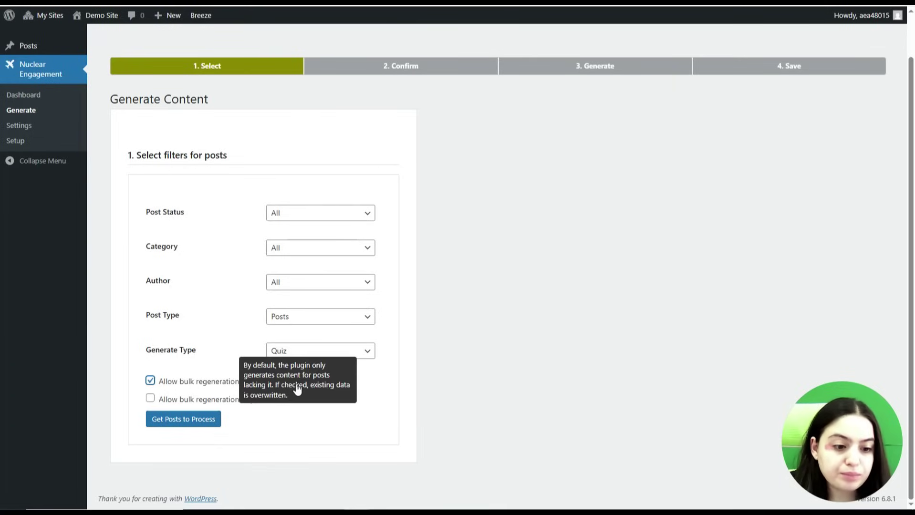
{"action": "left_click", "coordinate": [197, 423]}
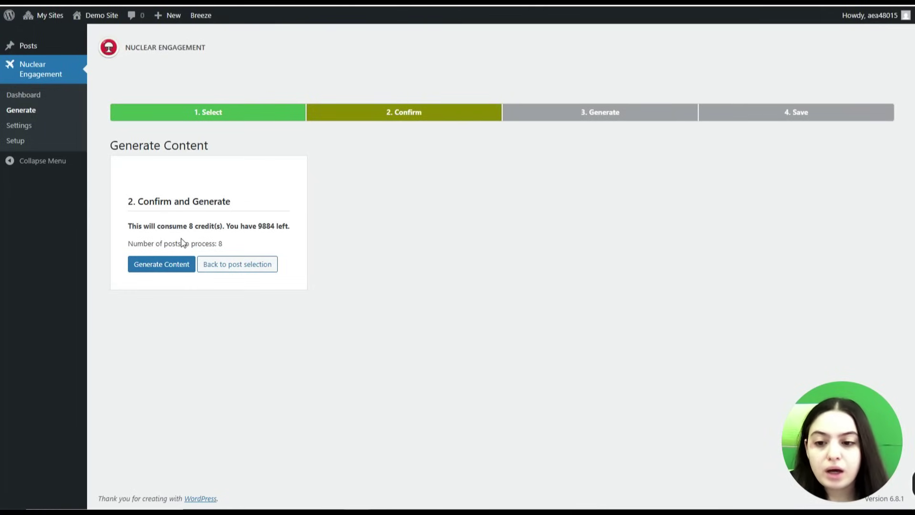
Regenerate quizzes for all 8 posts, then go back to the post selection filters
{"action": "left_click", "coordinate": [163, 270]}
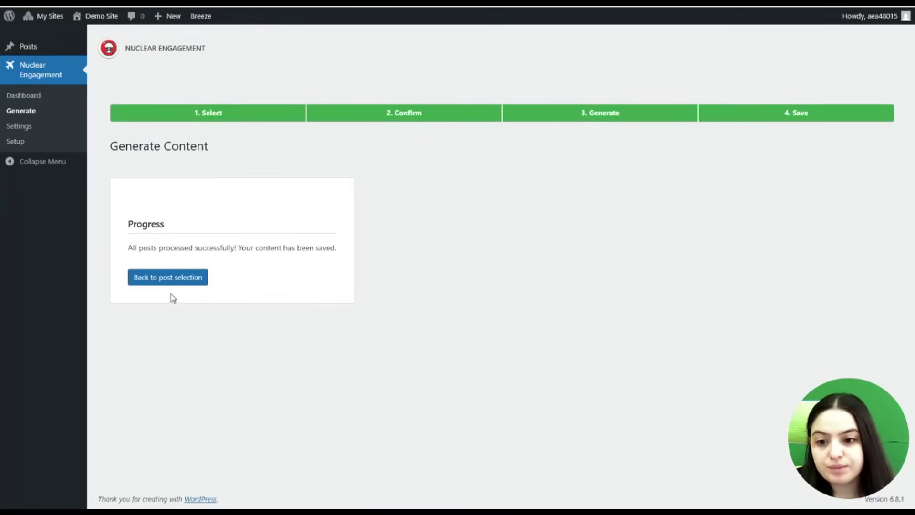
{"action": "left_click", "coordinate": [184, 282]}
{"action": "scroll", "coordinate": [253, 251], "scroll_direction": "down", "scroll_amount": 1}
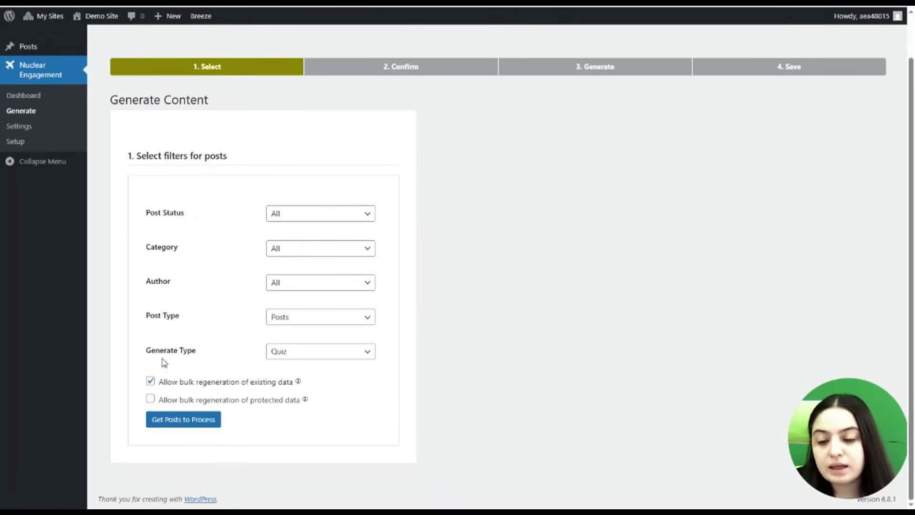
Turn off bulk regeneration and change the Generate Type from Quiz to Summary
{"action": "left_click", "coordinate": [150, 382]}
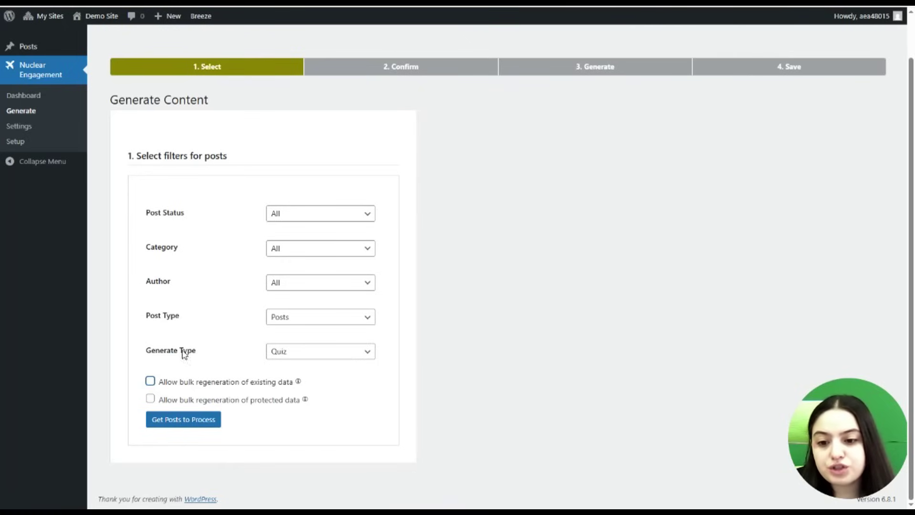
{"action": "left_click", "coordinate": [281, 355]}
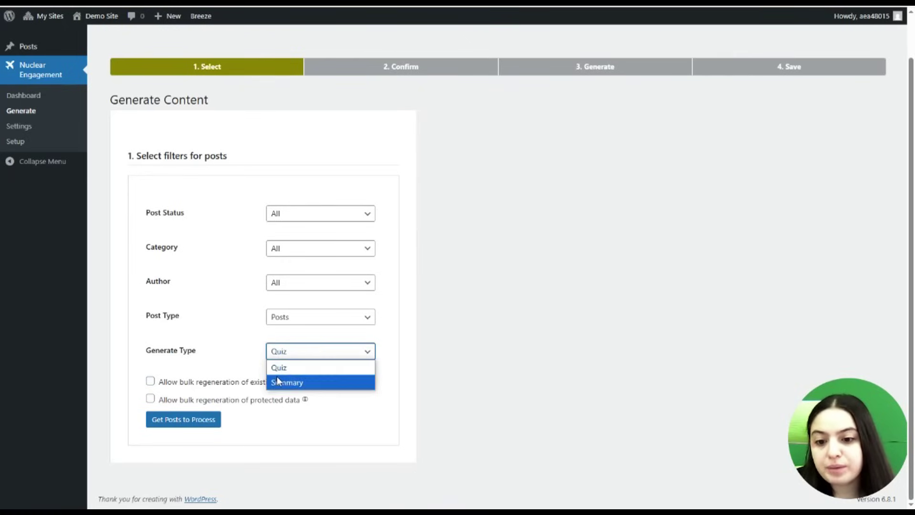
{"action": "left_click", "coordinate": [282, 382]}
{"action": "scroll", "coordinate": [216, 368], "scroll_direction": "down", "scroll_amount": 1}
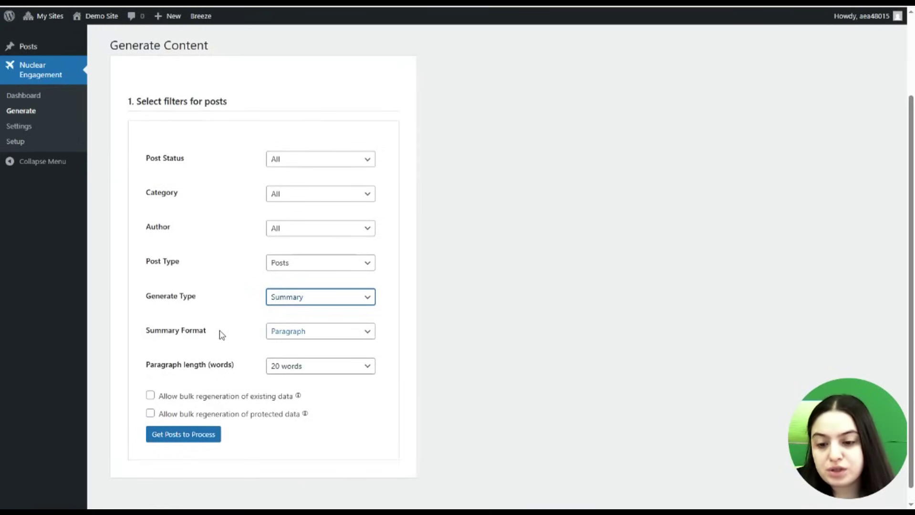
Keep Paragraph summary format at 20 words and fetch the 3 posts to process
{"action": "left_click", "coordinate": [272, 331]}
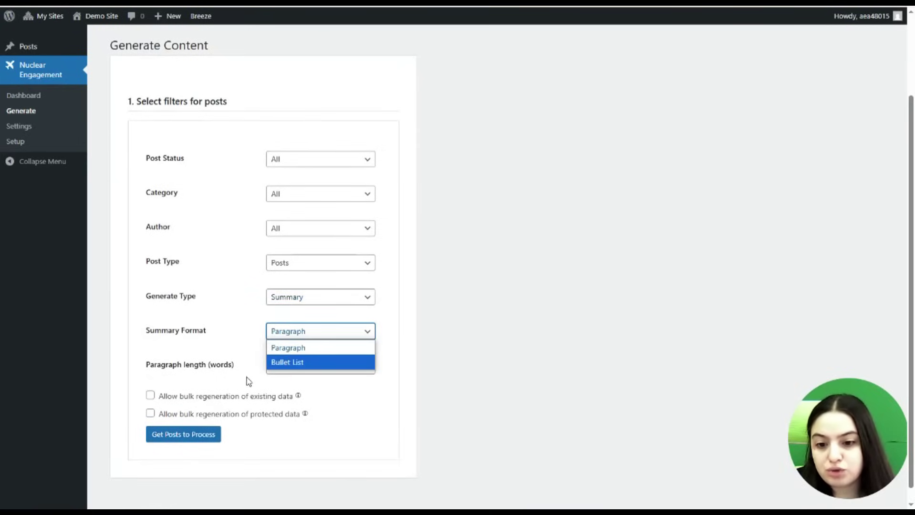
{"action": "left_click", "coordinate": [212, 337]}
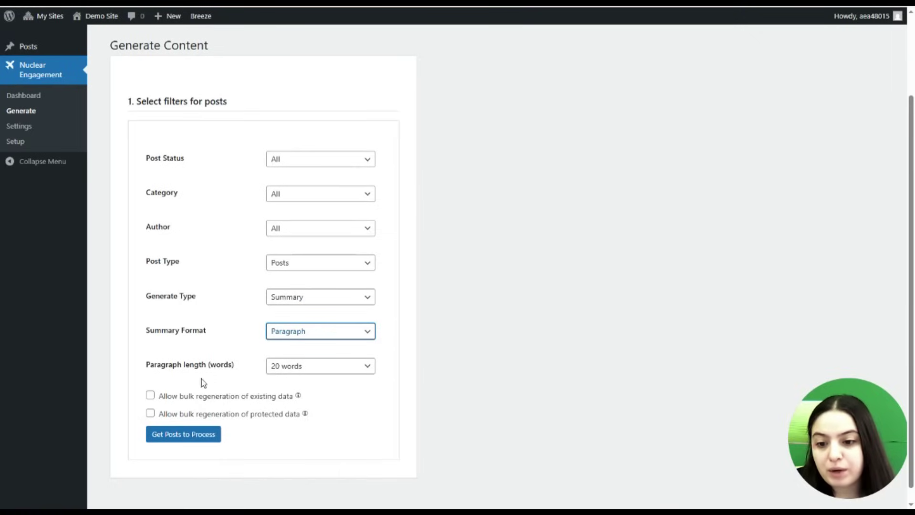
{"action": "left_click", "coordinate": [273, 374]}
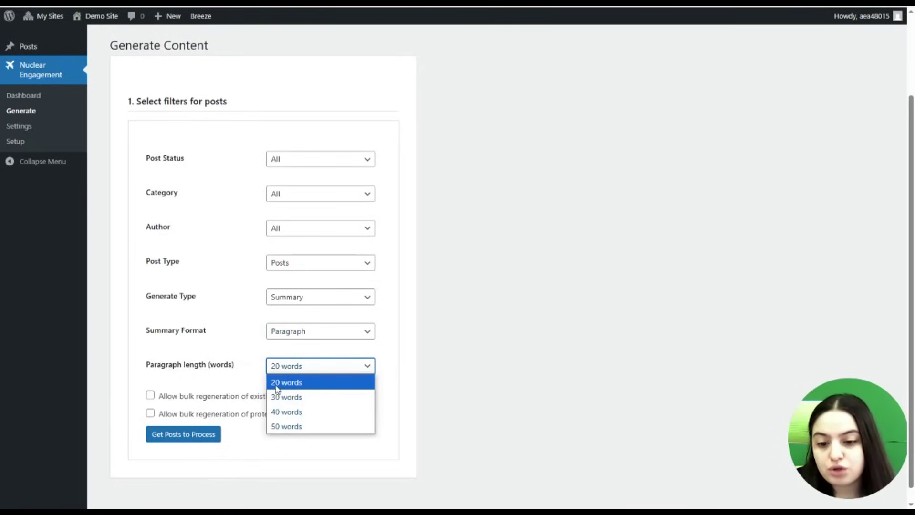
{"action": "left_click", "coordinate": [249, 369]}
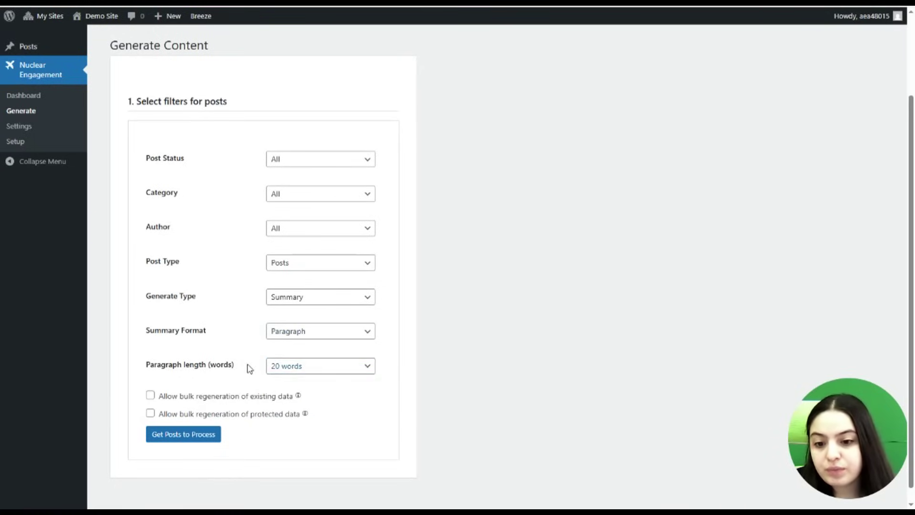
{"action": "scroll", "coordinate": [239, 409], "scroll_direction": "up", "scroll_amount": 1}
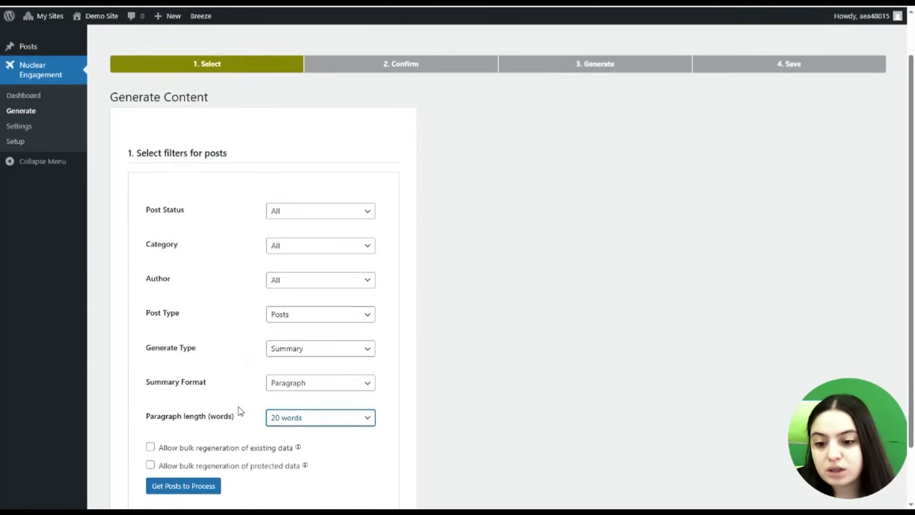
{"action": "scroll", "coordinate": [242, 401], "scroll_direction": "down", "scroll_amount": 1}
{"action": "left_click", "coordinate": [201, 437]}
{"action": "scroll", "coordinate": [488, 334], "scroll_direction": "up", "scroll_amount": 1}
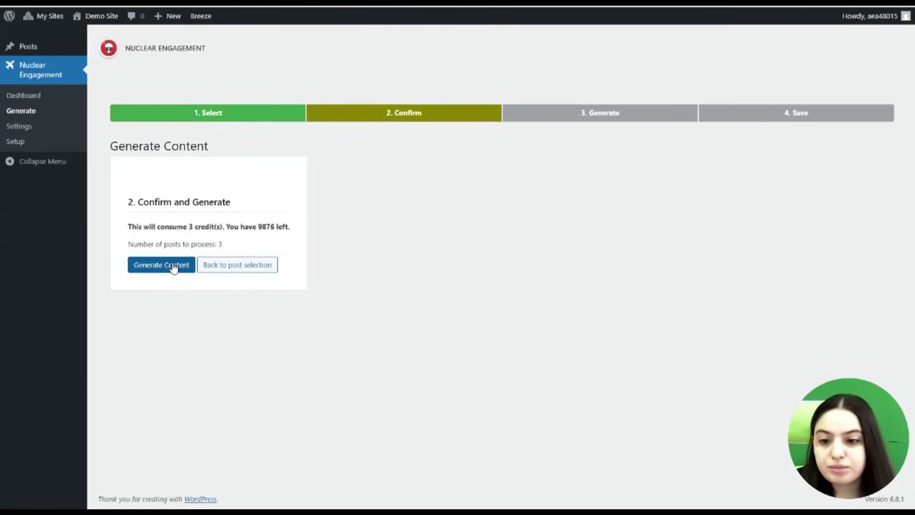
Generate summaries for the 3 posts and wait for the success message
{"action": "left_click", "coordinate": [174, 268]}
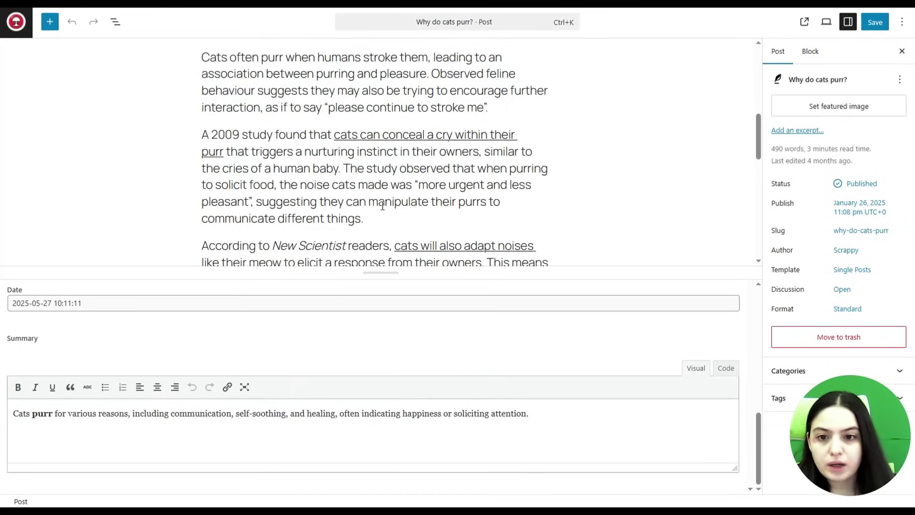
{"action": "scroll", "coordinate": [374, 153], "scroll_direction": "up", "scroll_amount": 3}
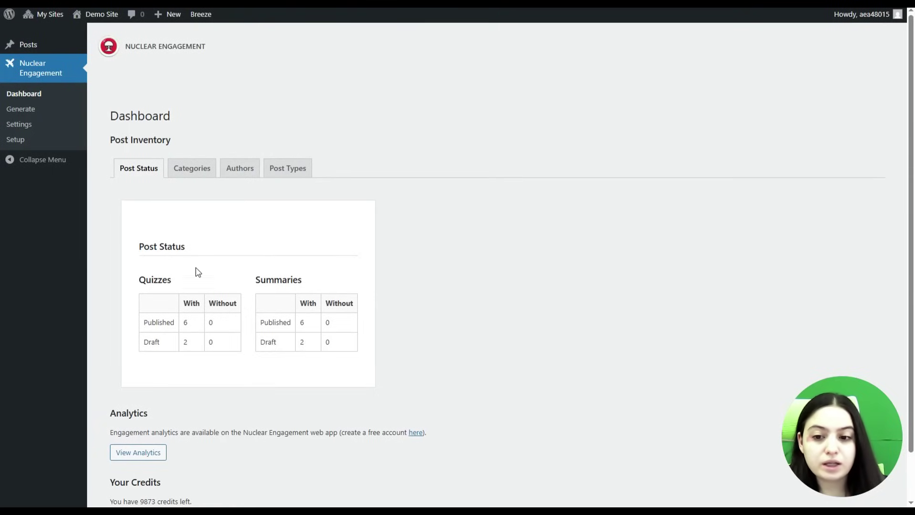
Scroll down the plugin Dashboard to reach the View Analytics link
{"action": "scroll", "coordinate": [241, 221], "scroll_direction": "down", "scroll_amount": 2}
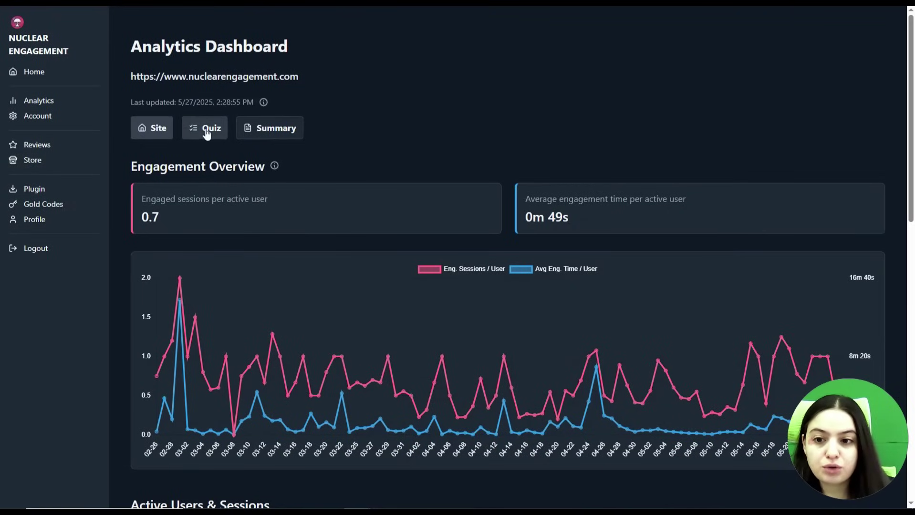
{"action": "mouse_move", "coordinate": [224, 163]}
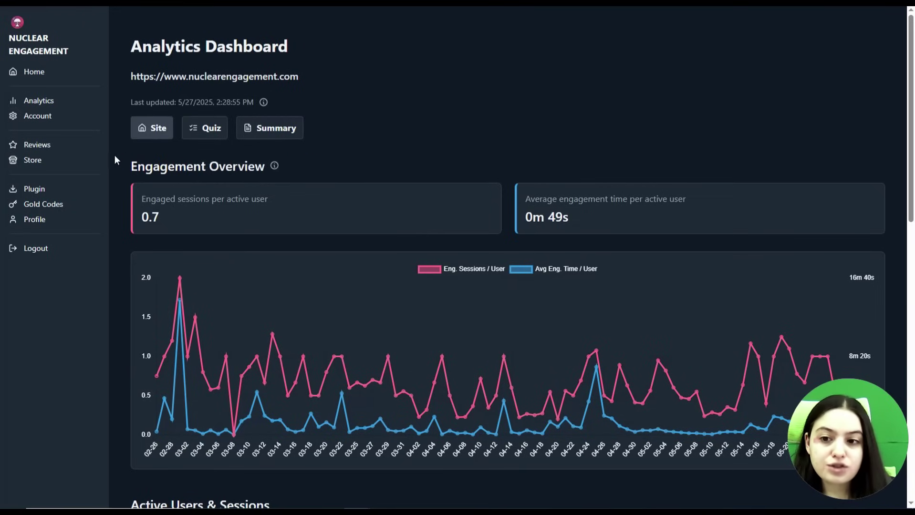
{"action": "scroll", "coordinate": [144, 205], "scroll_direction": "down", "scroll_amount": 1}
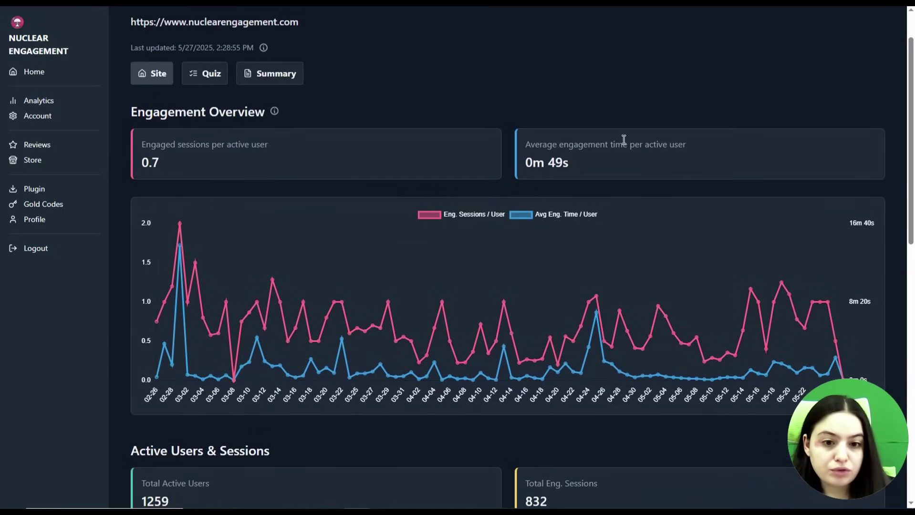
{"action": "scroll", "coordinate": [625, 128], "scroll_direction": "down", "scroll_amount": 2}
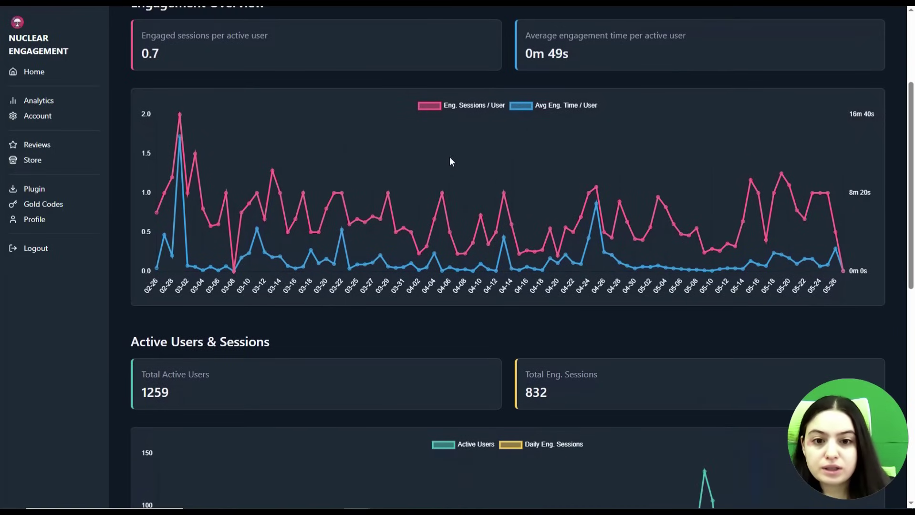
{"action": "scroll", "coordinate": [404, 116], "scroll_direction": "up", "scroll_amount": 2}
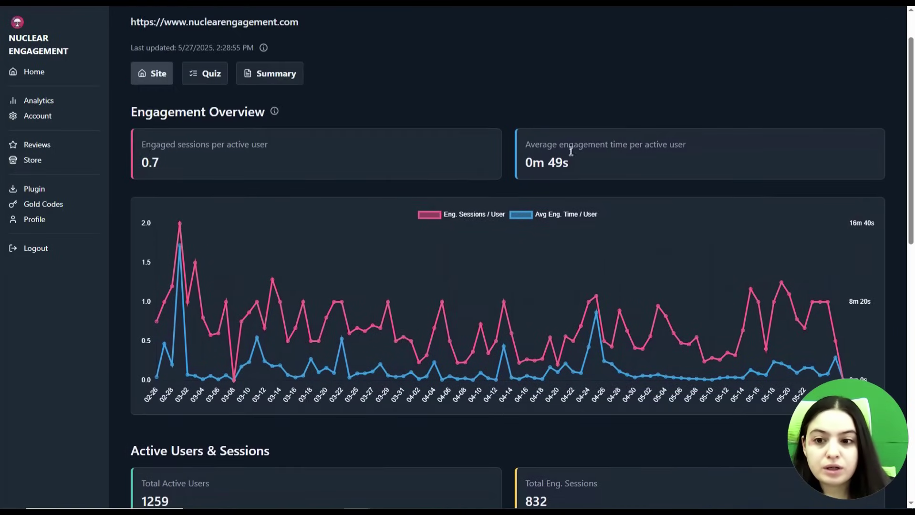
{"action": "scroll", "coordinate": [590, 304], "scroll_direction": "down", "scroll_amount": 4}
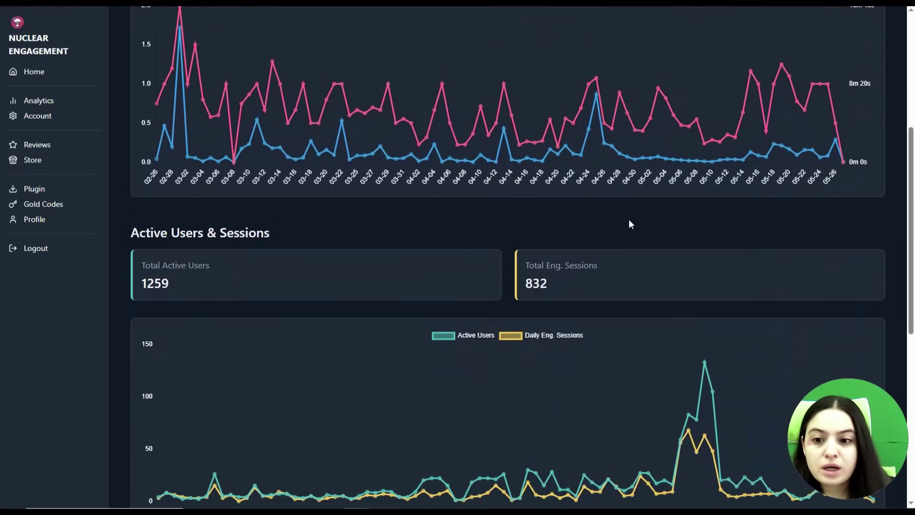
{"action": "scroll", "coordinate": [630, 224], "scroll_direction": "down", "scroll_amount": 1}
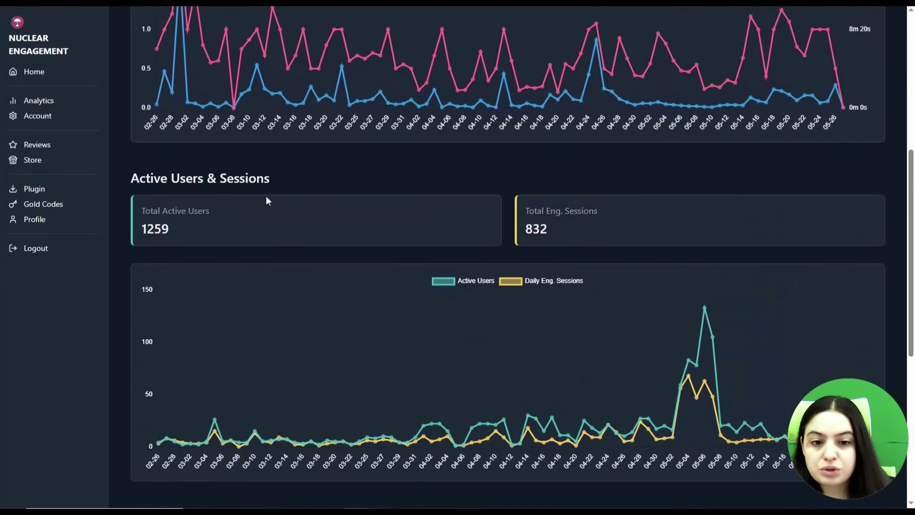
{"action": "scroll", "coordinate": [451, 213], "scroll_direction": "down", "scroll_amount": 2}
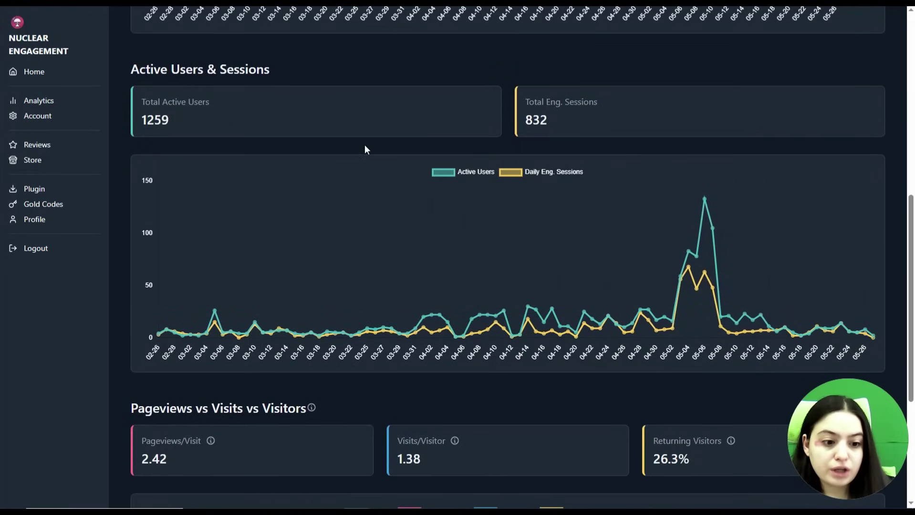
{"action": "scroll", "coordinate": [506, 172], "scroll_direction": "down", "scroll_amount": 4}
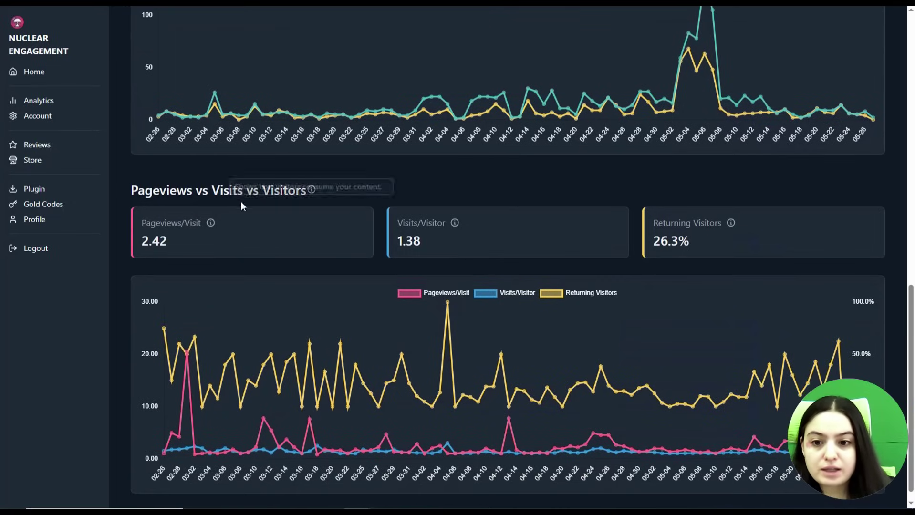
{"action": "mouse_move", "coordinate": [271, 196]}
{"action": "scroll", "coordinate": [353, 252], "scroll_direction": "down", "scroll_amount": 1}
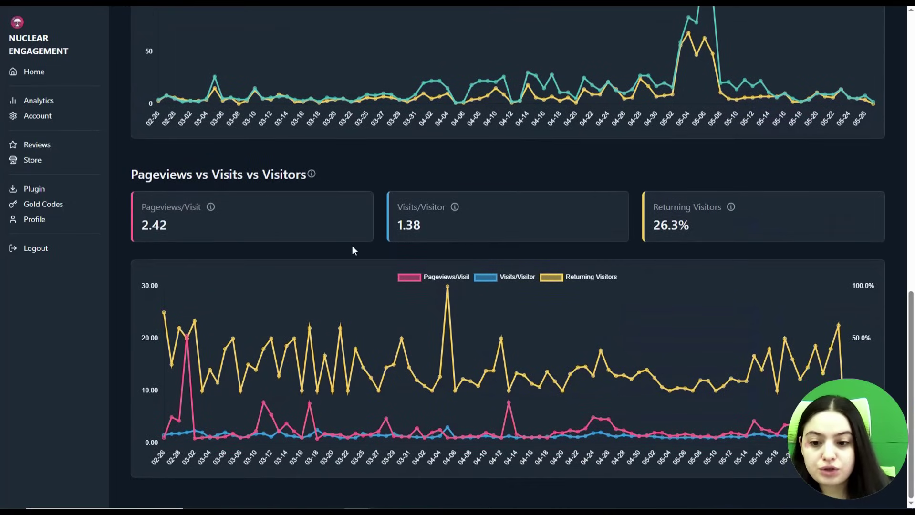
{"action": "scroll", "coordinate": [380, 226], "scroll_direction": "up", "scroll_amount": 5}
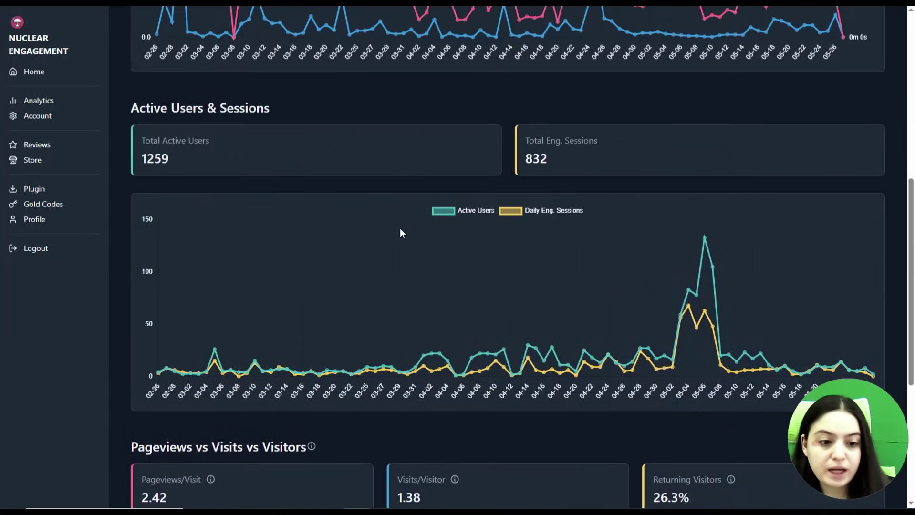
{"action": "scroll", "coordinate": [416, 221], "scroll_direction": "down", "scroll_amount": 5}
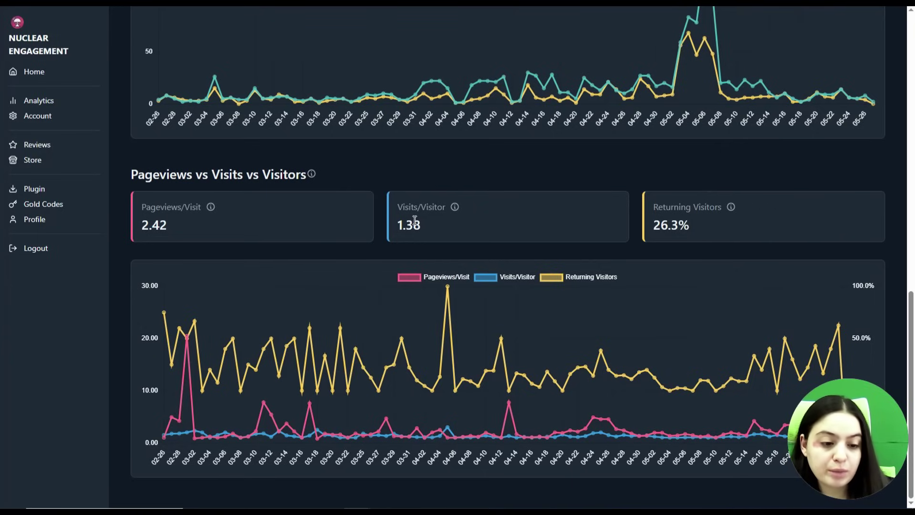
{"action": "scroll", "coordinate": [256, 224], "scroll_direction": "up", "scroll_amount": 15}
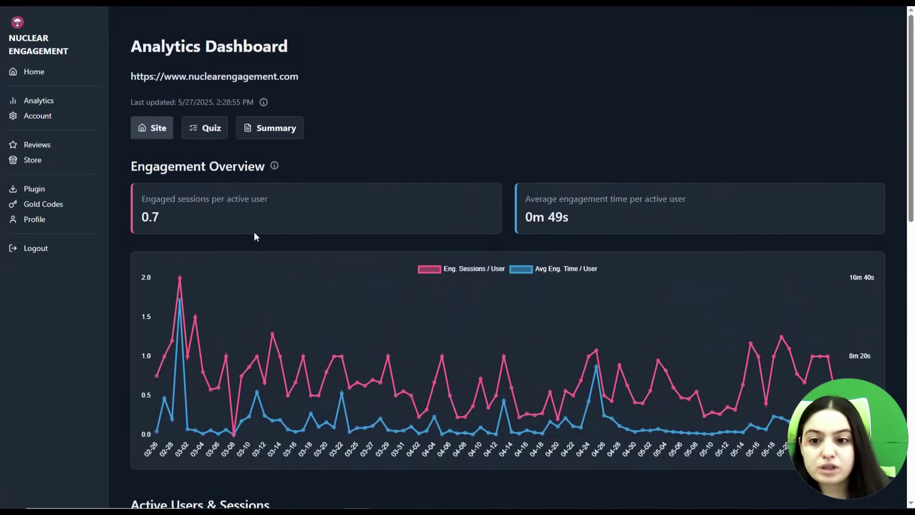
Show the Quiz analytics and scroll through quiz events, funnel and Quiz Performance by URL
{"action": "left_click", "coordinate": [203, 128]}
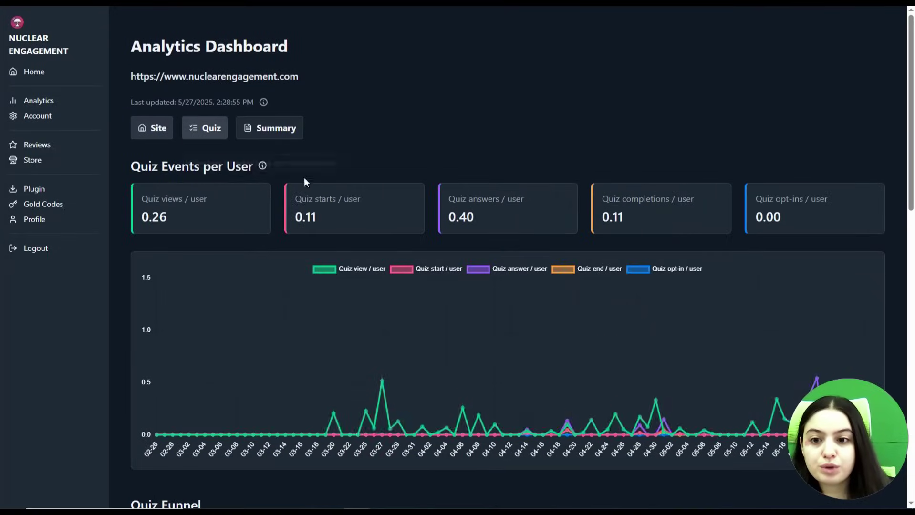
{"action": "scroll", "coordinate": [196, 246], "scroll_direction": "down", "scroll_amount": 1}
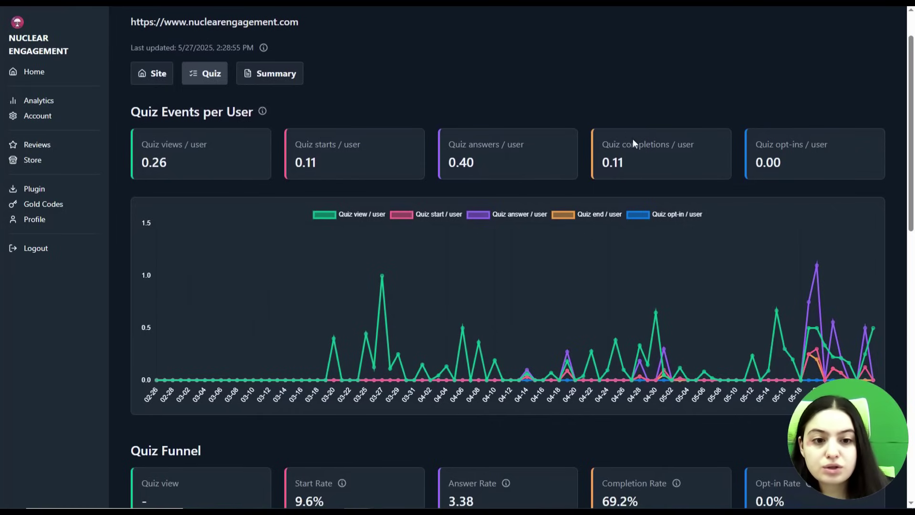
{"action": "scroll", "coordinate": [725, 238], "scroll_direction": "down", "scroll_amount": 3}
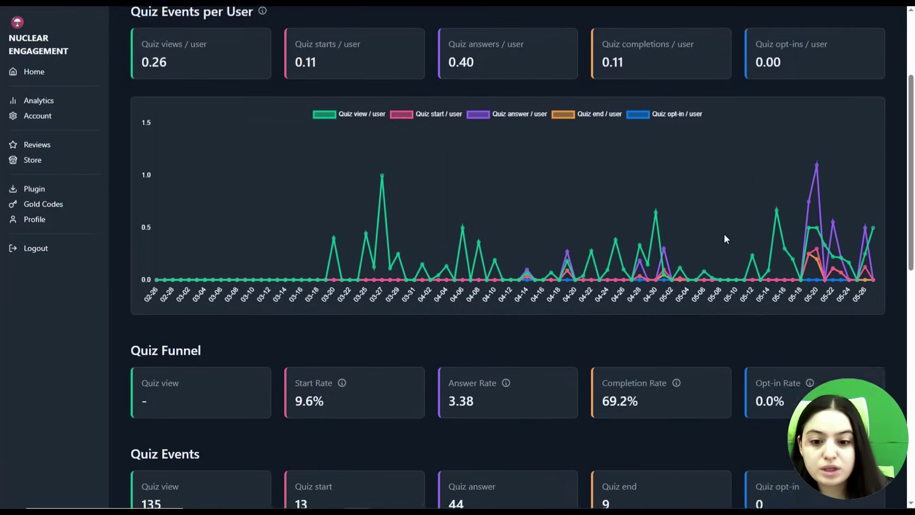
{"action": "scroll", "coordinate": [491, 200], "scroll_direction": "down", "scroll_amount": 2}
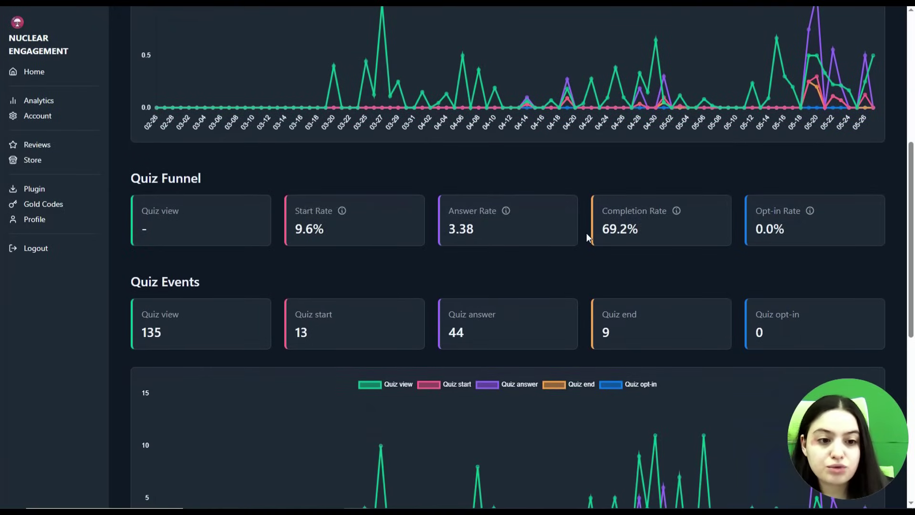
{"action": "scroll", "coordinate": [569, 249], "scroll_direction": "down", "scroll_amount": 2}
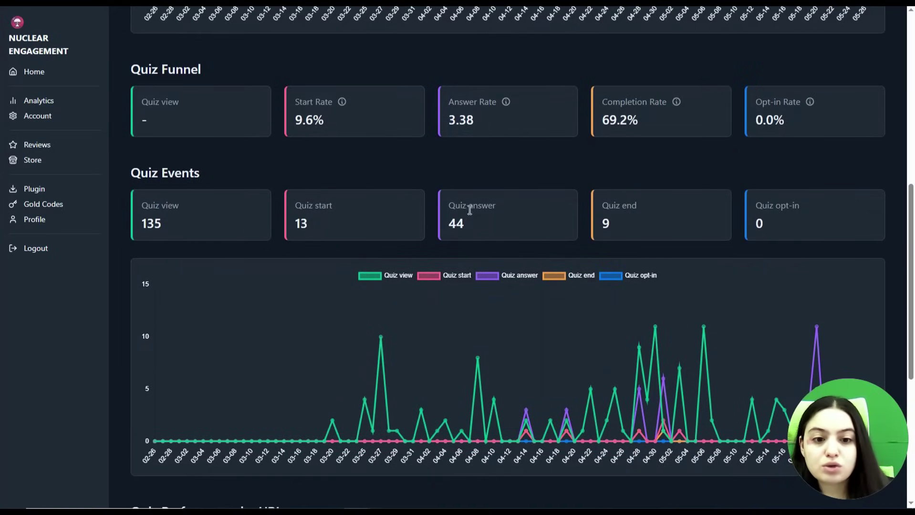
{"action": "scroll", "coordinate": [640, 216], "scroll_direction": "down", "scroll_amount": 6}
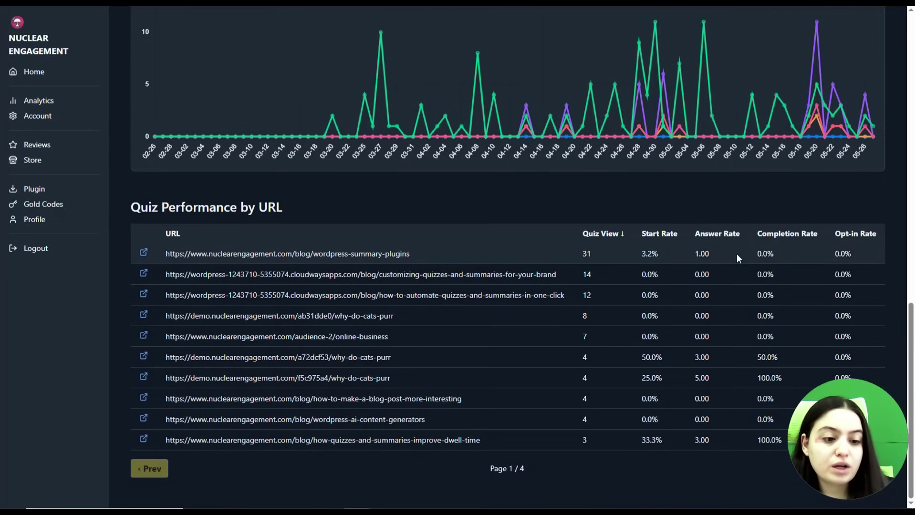
{"action": "scroll", "coordinate": [360, 320], "scroll_direction": "up", "scroll_amount": 10}
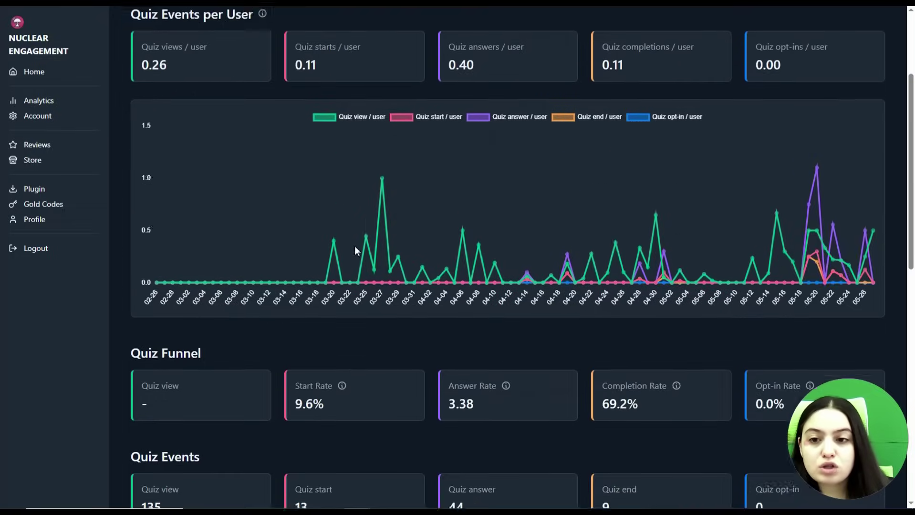
{"action": "scroll", "coordinate": [355, 245], "scroll_direction": "up", "scroll_amount": 5}
Show the Summary analytics and scroll through the summary view charts
{"action": "left_click", "coordinate": [285, 133]}
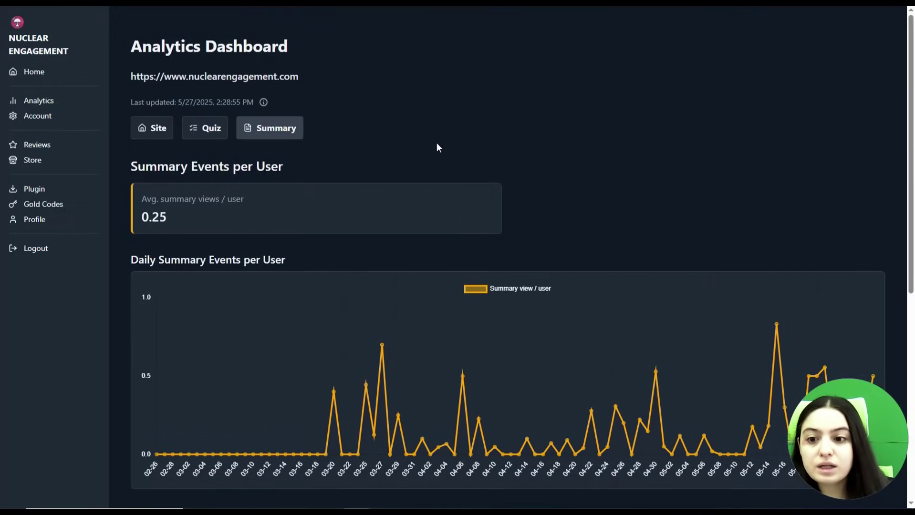
{"action": "scroll", "coordinate": [346, 186], "scroll_direction": "down", "scroll_amount": 1}
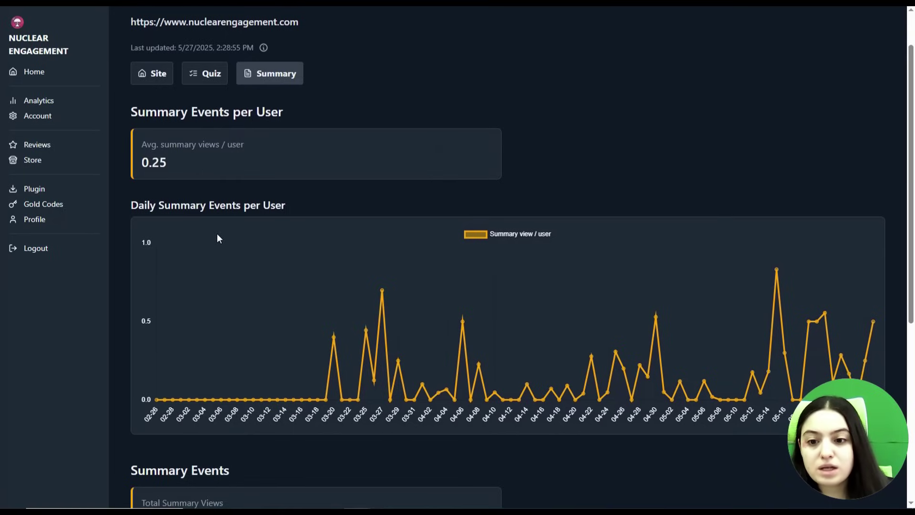
{"action": "scroll", "coordinate": [592, 310], "scroll_direction": "down", "scroll_amount": 6}
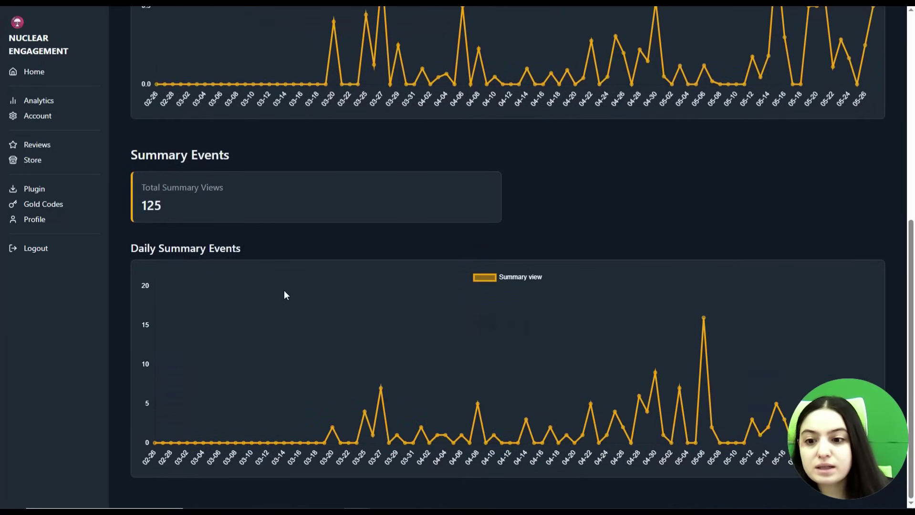
{"action": "scroll", "coordinate": [343, 296], "scroll_direction": "up", "scroll_amount": 6}
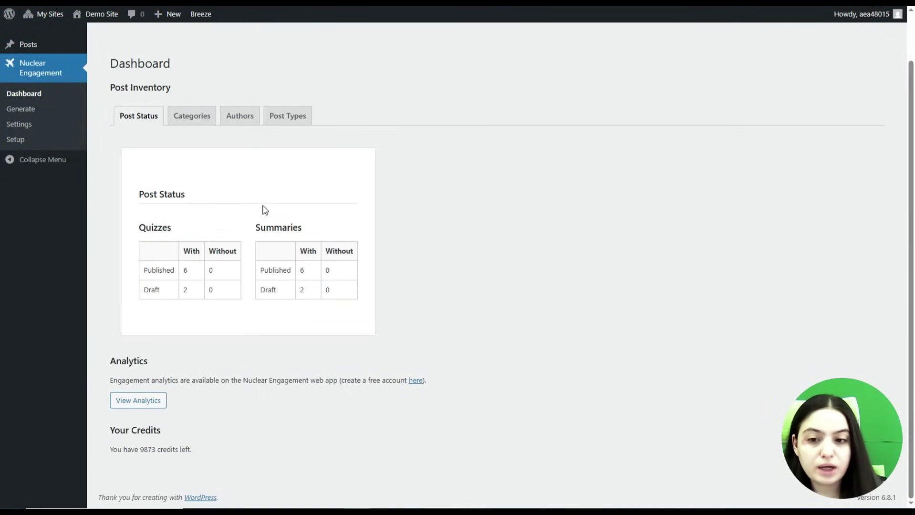
Review the Nuclear Engagement post inventory broken down by category, author and post type
{"action": "left_click", "coordinate": [201, 125]}
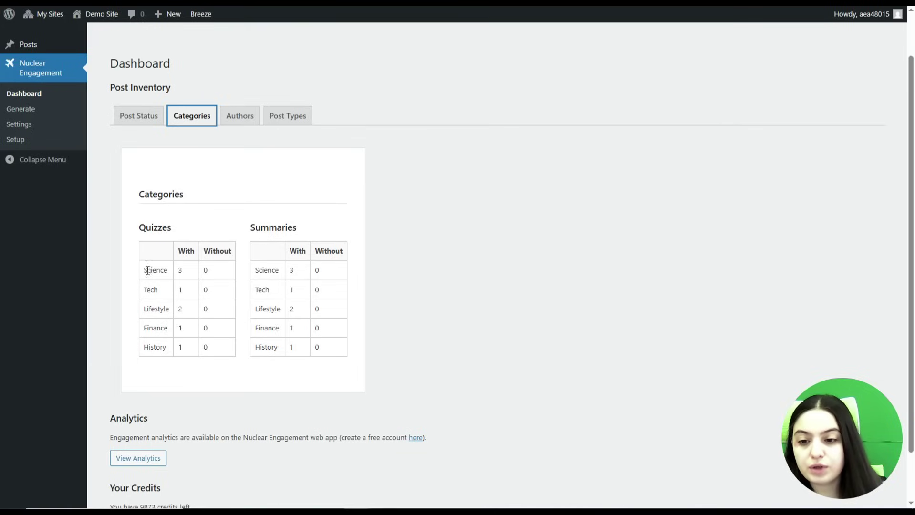
{"action": "left_click_drag", "start_coordinate": [147, 270], "coordinate": [149, 350]}
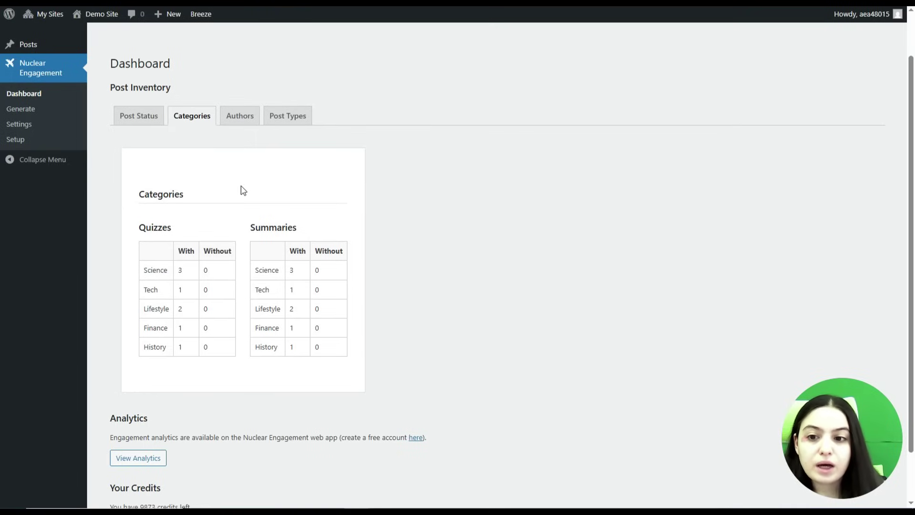
{"action": "left_click", "coordinate": [245, 120]}
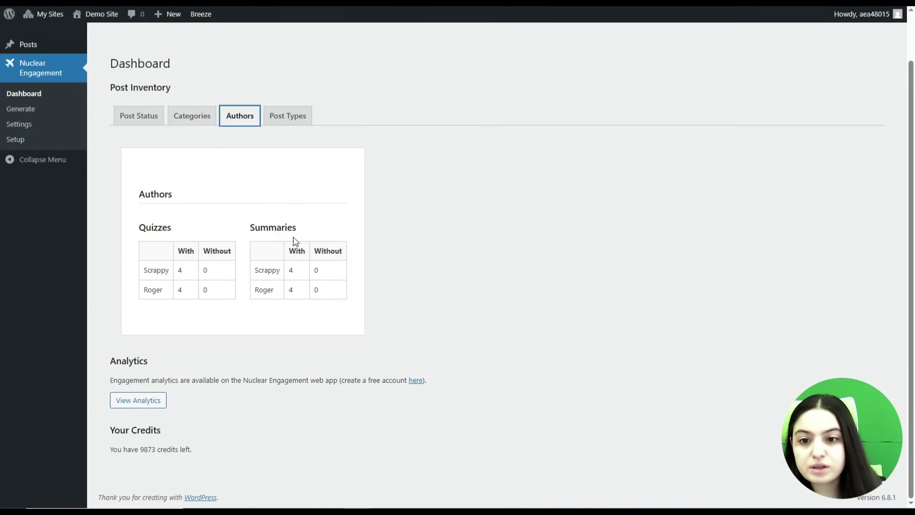
{"action": "scroll", "coordinate": [289, 177], "scroll_direction": "up", "scroll_amount": 1}
{"action": "left_click", "coordinate": [291, 135]}
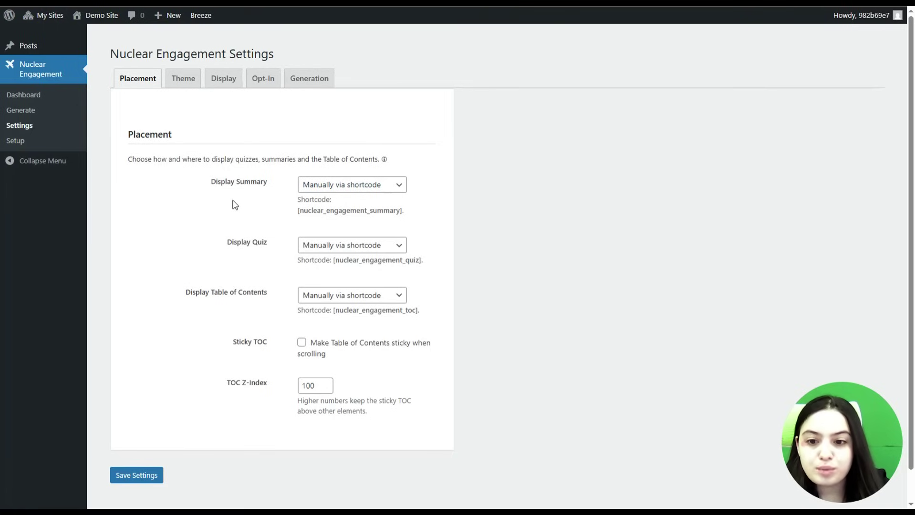
{"action": "left_click", "coordinate": [315, 189]}
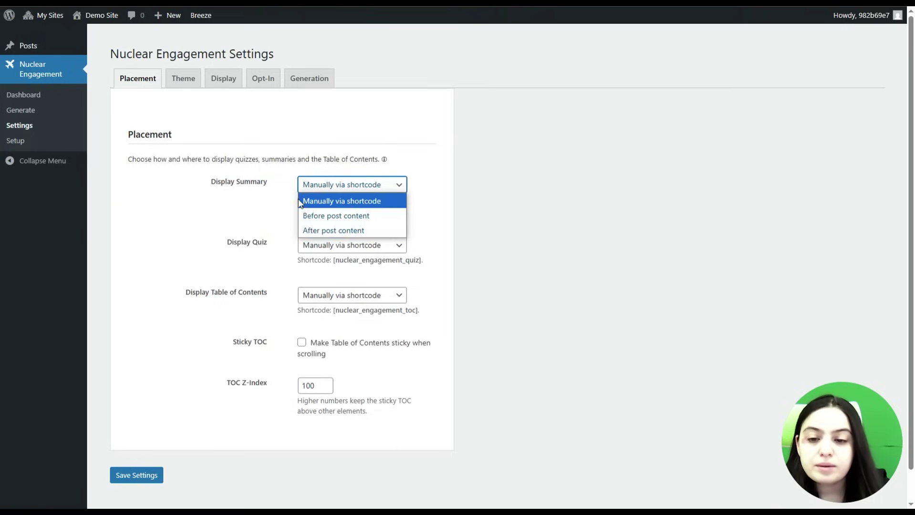
{"action": "left_click", "coordinate": [286, 205]}
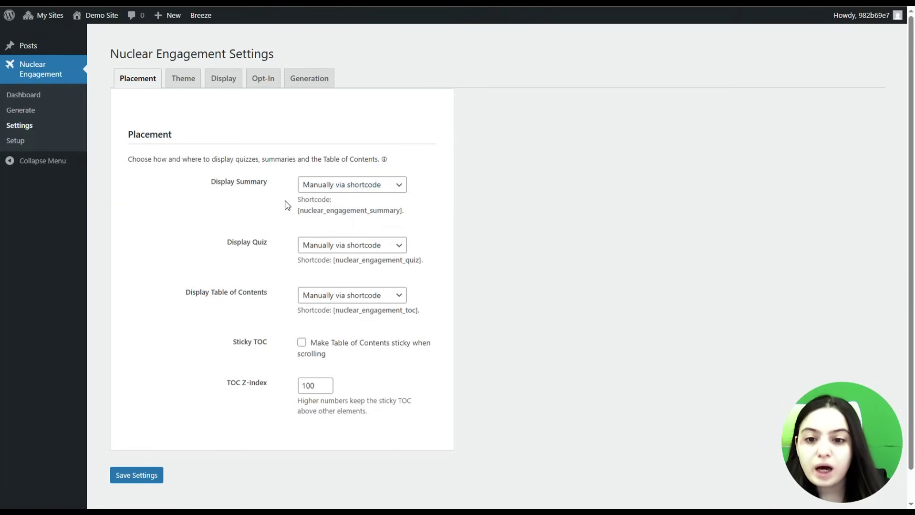
{"action": "scroll", "coordinate": [286, 206], "scroll_direction": "down", "scroll_amount": 1}
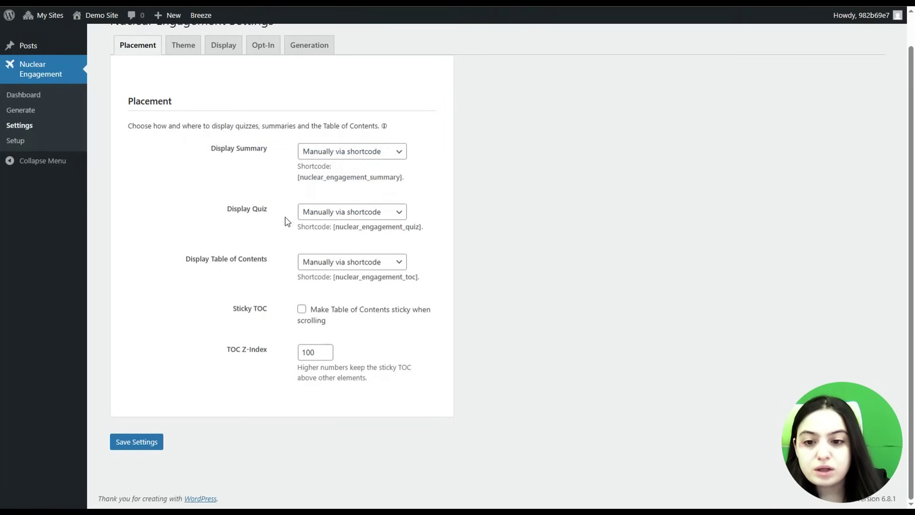
{"action": "left_click", "coordinate": [330, 212]}
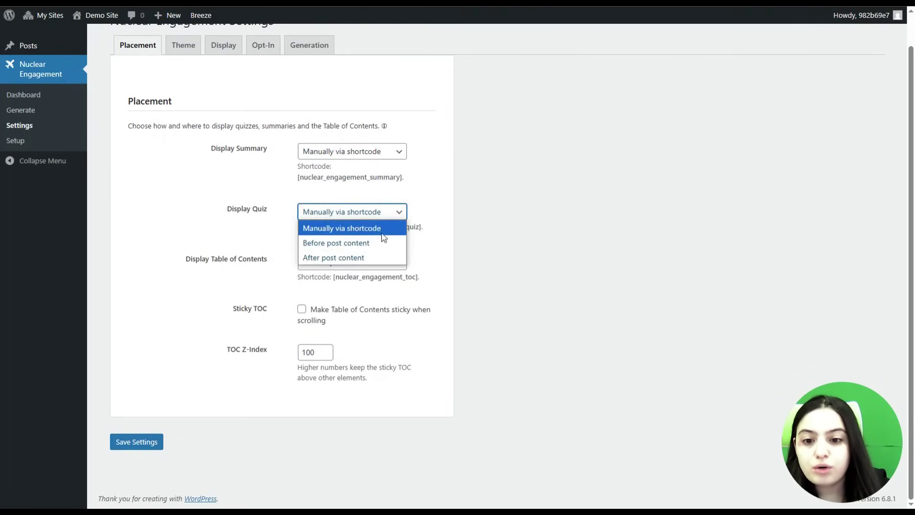
{"action": "left_click", "coordinate": [270, 241]}
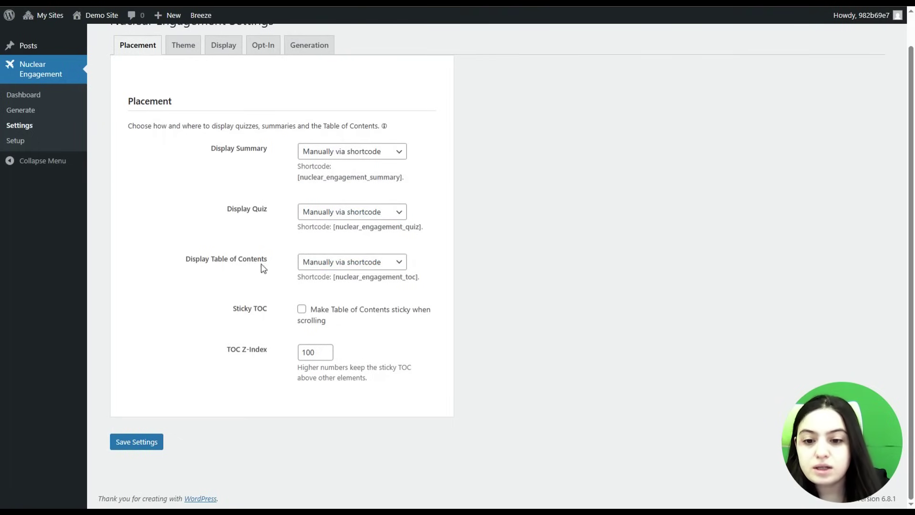
{"action": "left_click", "coordinate": [303, 262]}
{"action": "left_click", "coordinate": [254, 270]}
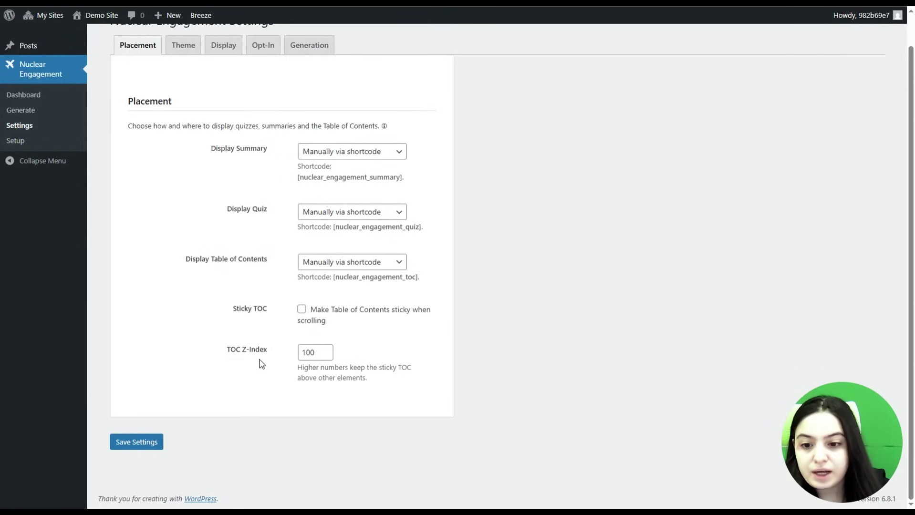
{"action": "scroll", "coordinate": [261, 314], "scroll_direction": "up", "scroll_amount": 1}
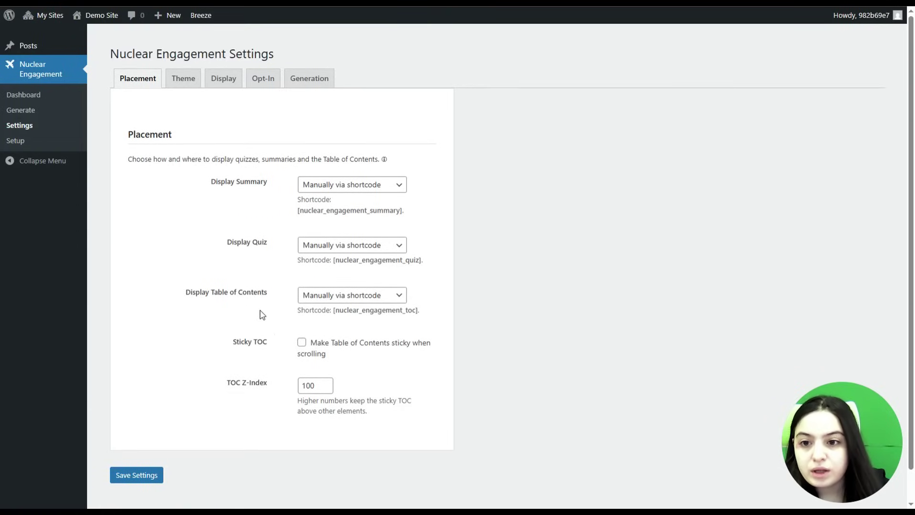
Try the Dark Theme preset, revert to Bright Theme, then view the quiz Display settings
{"action": "left_click", "coordinate": [168, 81]}
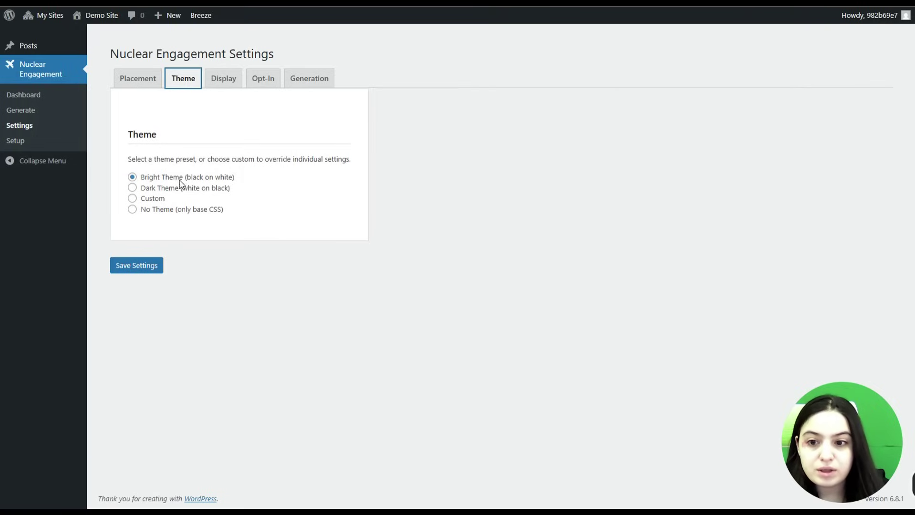
{"action": "left_click", "coordinate": [149, 189]}
{"action": "left_click", "coordinate": [132, 177]}
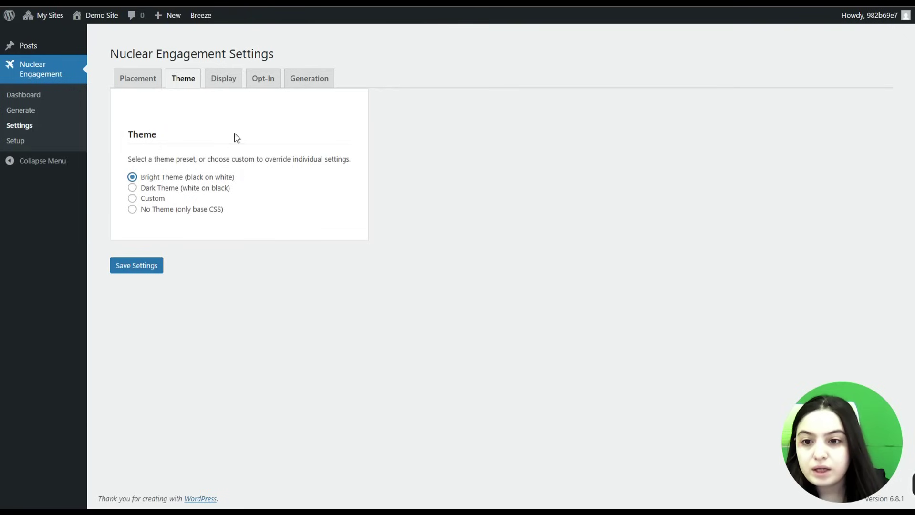
{"action": "left_click", "coordinate": [223, 82]}
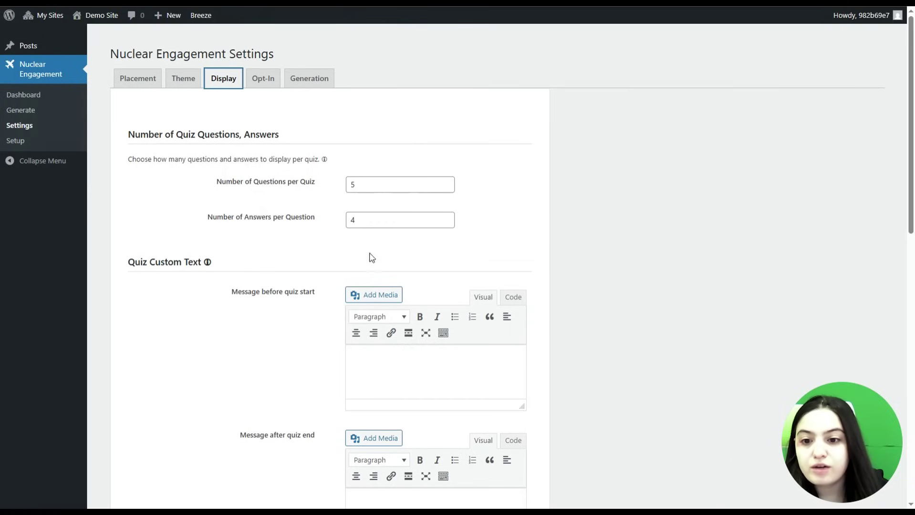
{"action": "scroll", "coordinate": [220, 280], "scroll_direction": "down", "scroll_amount": 2}
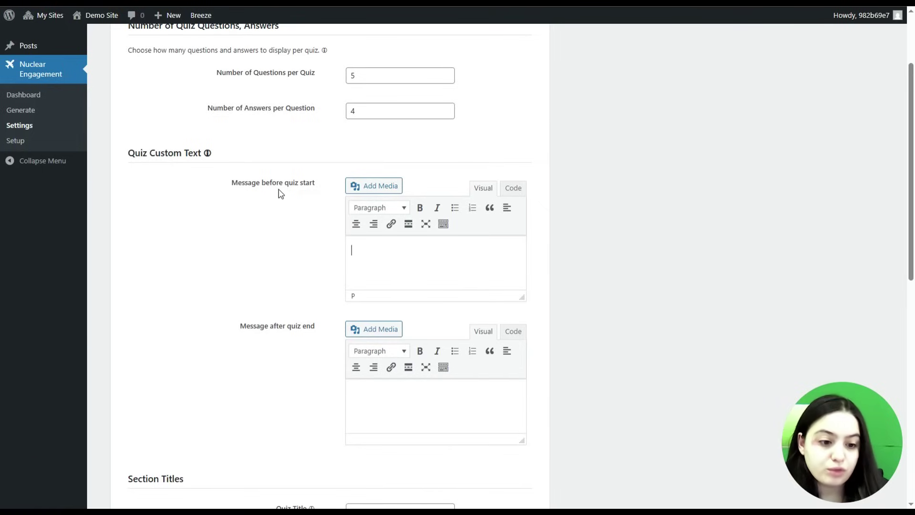
{"action": "scroll", "coordinate": [357, 202], "scroll_direction": "down", "scroll_amount": 1}
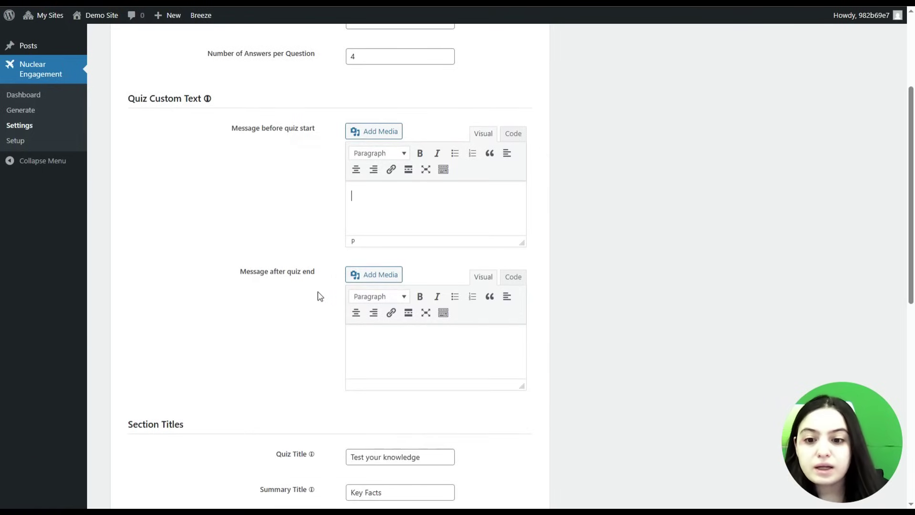
{"action": "scroll", "coordinate": [331, 254], "scroll_direction": "down", "scroll_amount": 2}
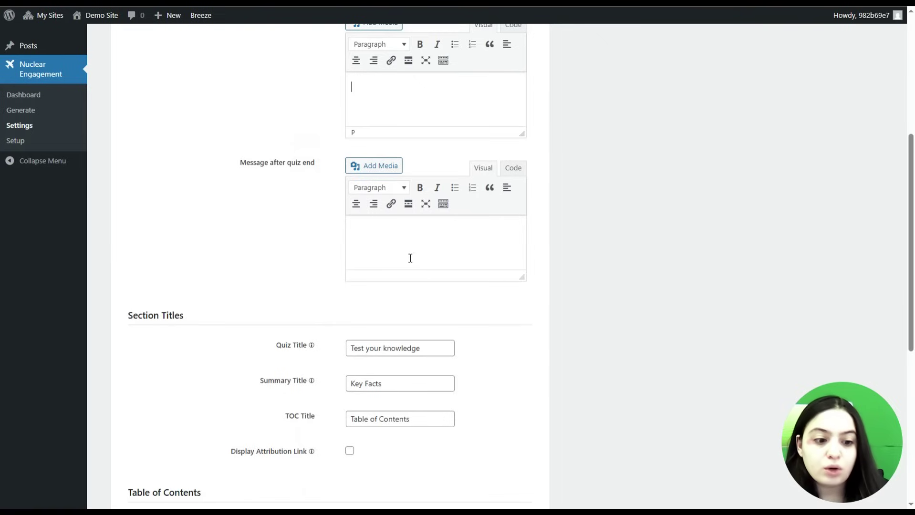
{"action": "scroll", "coordinate": [425, 236], "scroll_direction": "down", "scroll_amount": 3}
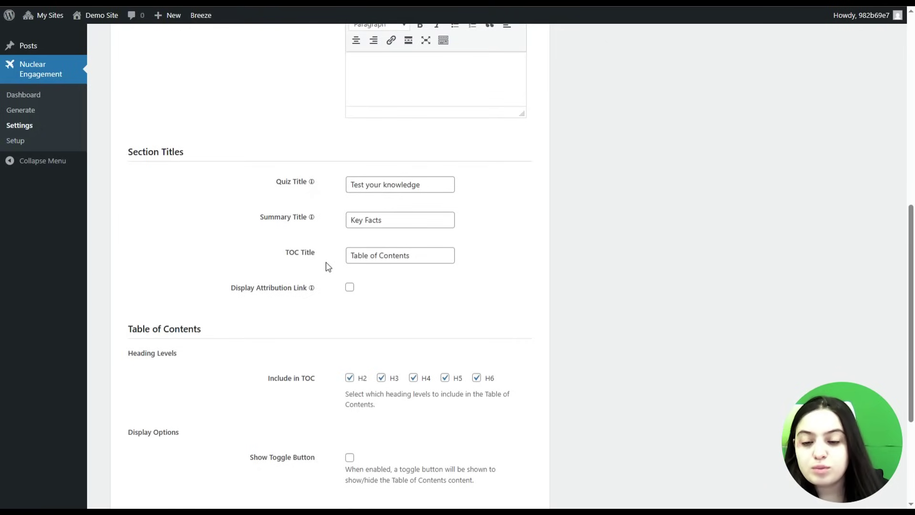
{"action": "scroll", "coordinate": [328, 267], "scroll_direction": "down", "scroll_amount": 1}
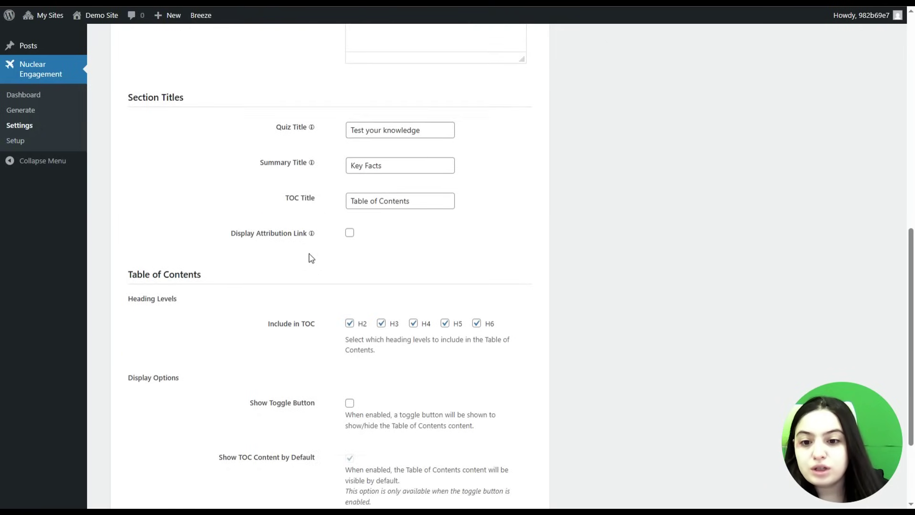
{"action": "left_click", "coordinate": [350, 233]}
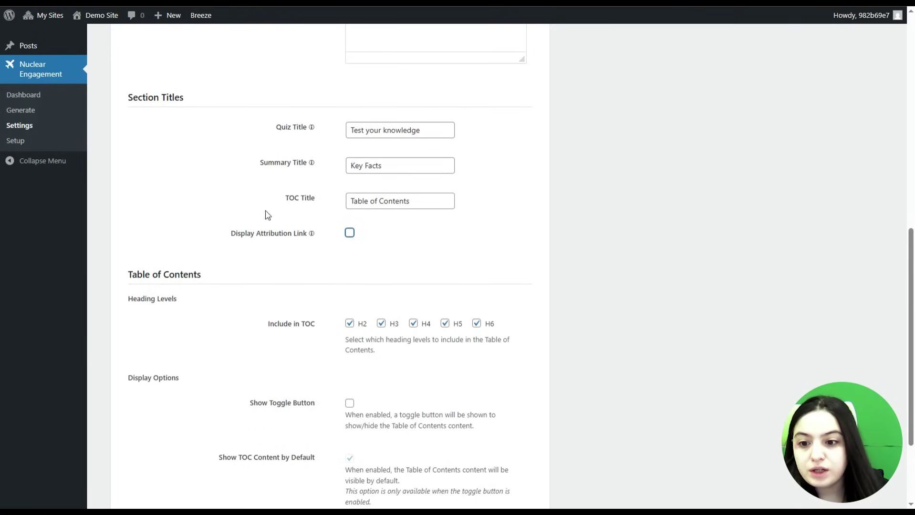
{"action": "scroll", "coordinate": [255, 213], "scroll_direction": "down", "scroll_amount": 2}
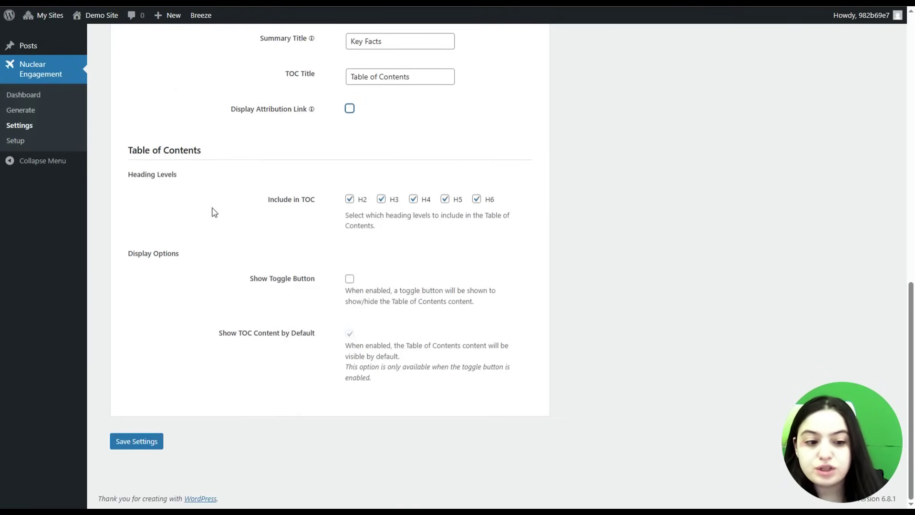
{"action": "scroll", "coordinate": [245, 219], "scroll_direction": "up", "scroll_amount": 12}
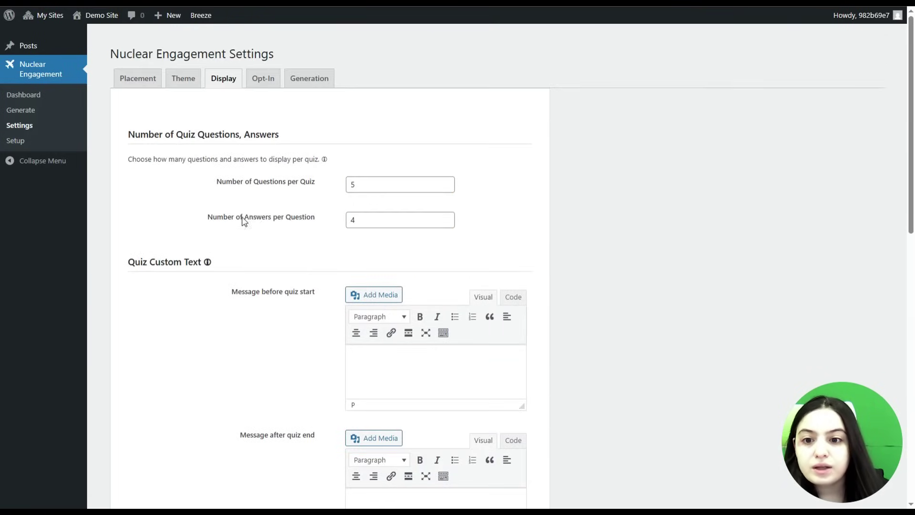
Look over the email Opt-In settings, then bring up the Generation settings
{"action": "left_click", "coordinate": [263, 85]}
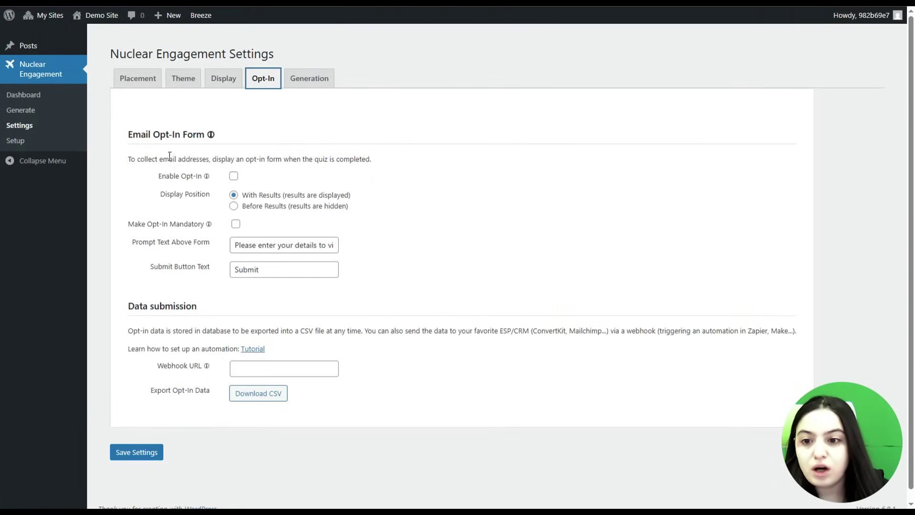
{"action": "left_click", "coordinate": [299, 90]}
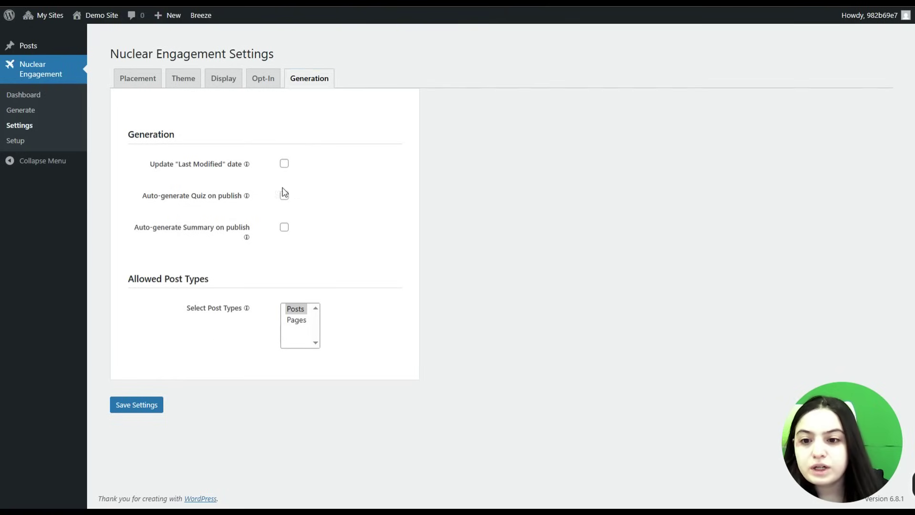
Enable updating the posts' Last Modified date, then view the Setup status page
{"action": "left_click", "coordinate": [284, 164]}
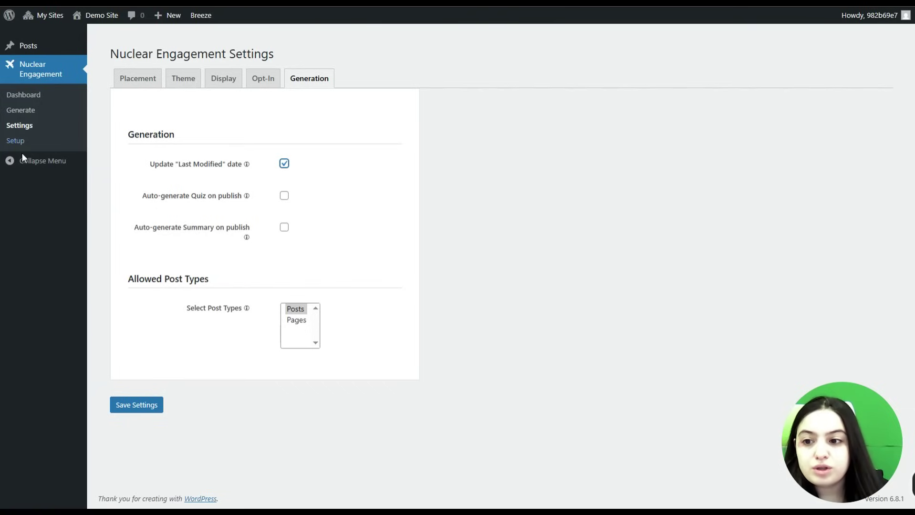
{"action": "left_click", "coordinate": [32, 141]}
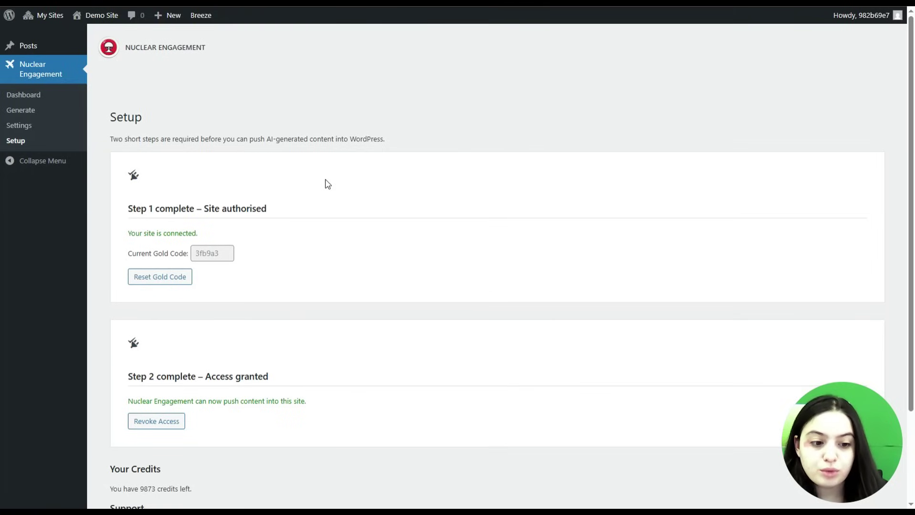
{"action": "scroll", "coordinate": [398, 143], "scroll_direction": "down", "scroll_amount": 1}
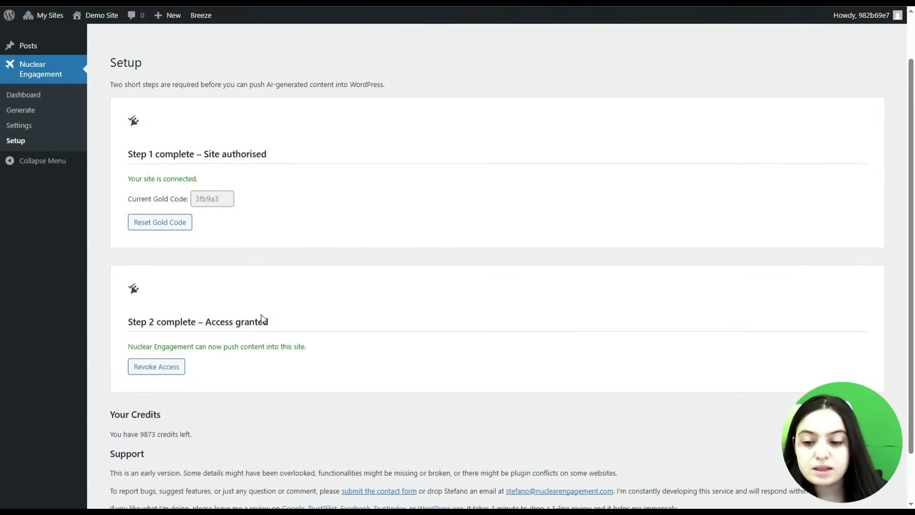
{"action": "scroll", "coordinate": [267, 310], "scroll_direction": "up", "scroll_amount": 1}
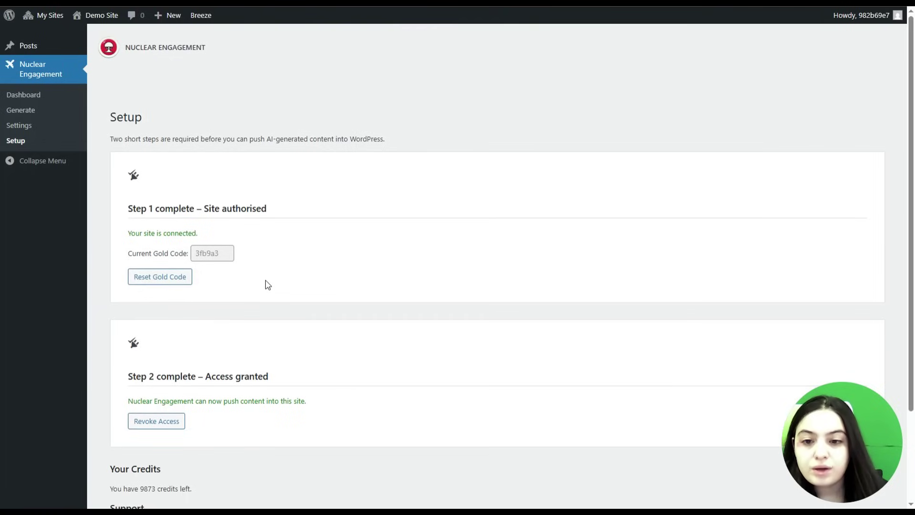